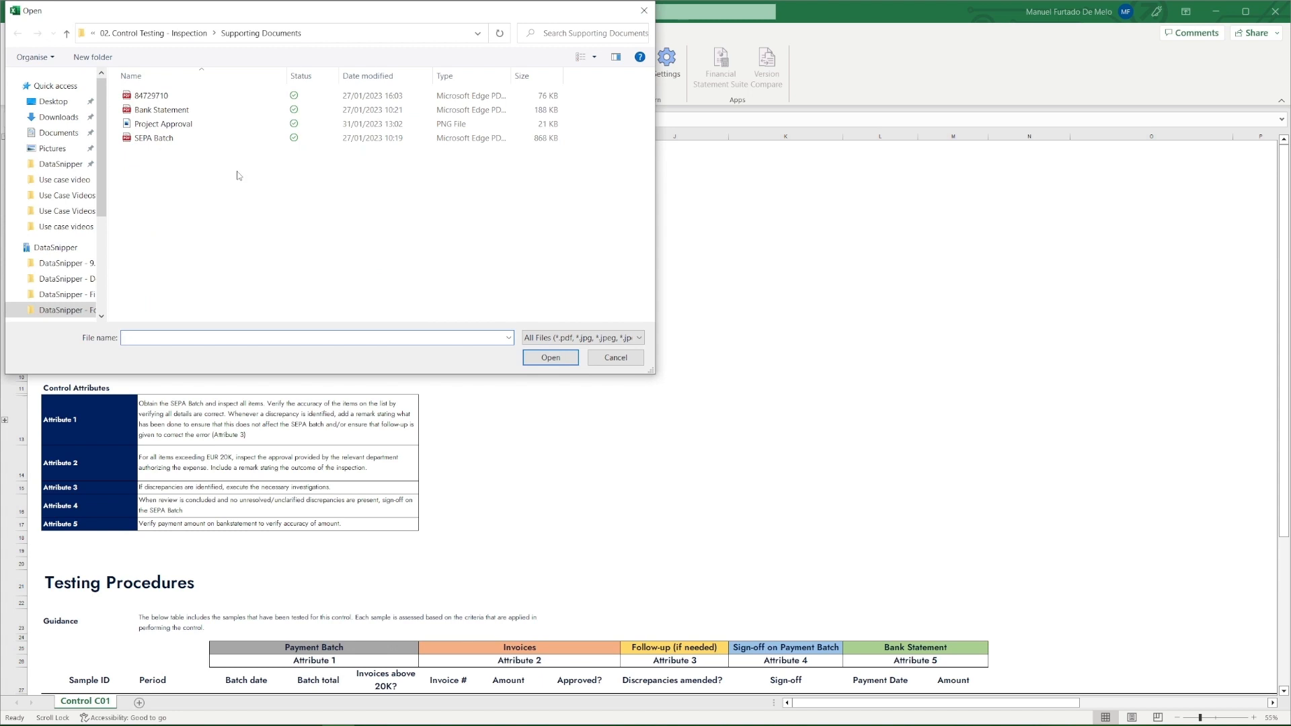
Import the invoice, Bank Statement, Project Approval and SEPA Batch files from Supporting Documents and run OCR on them
drag(237, 175, 136, 95)
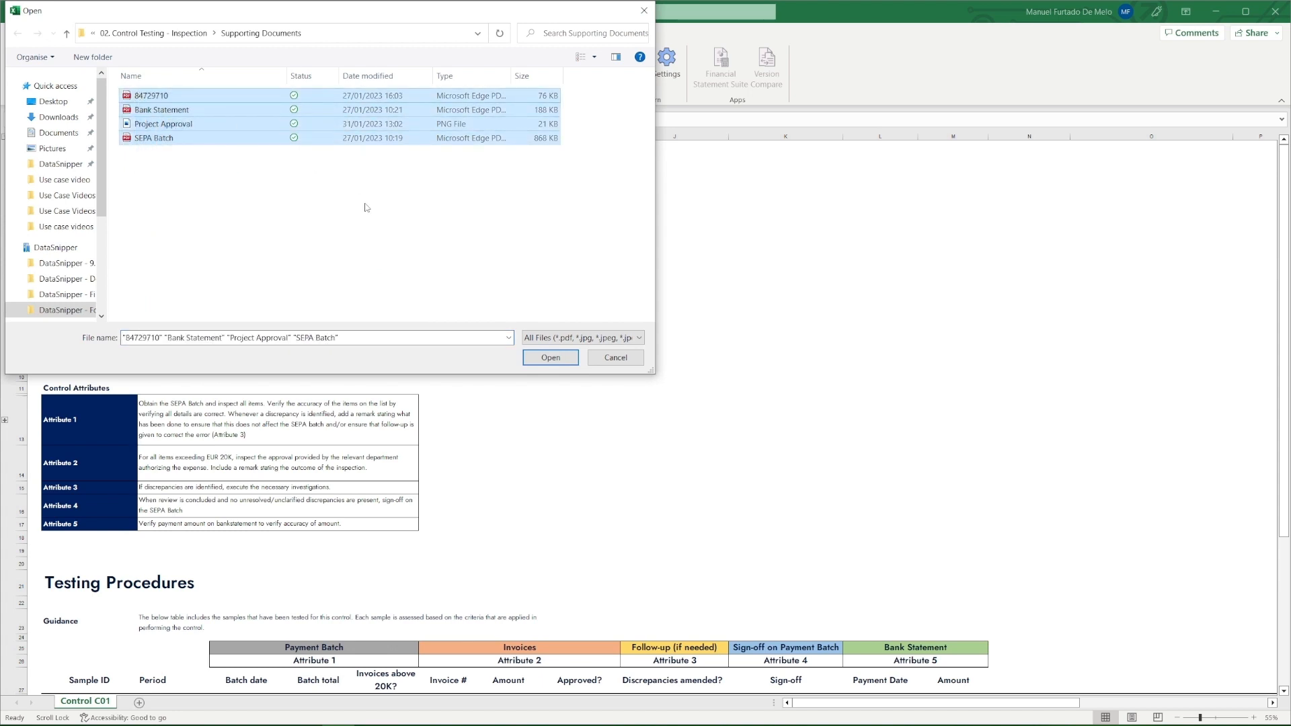
click(548, 363)
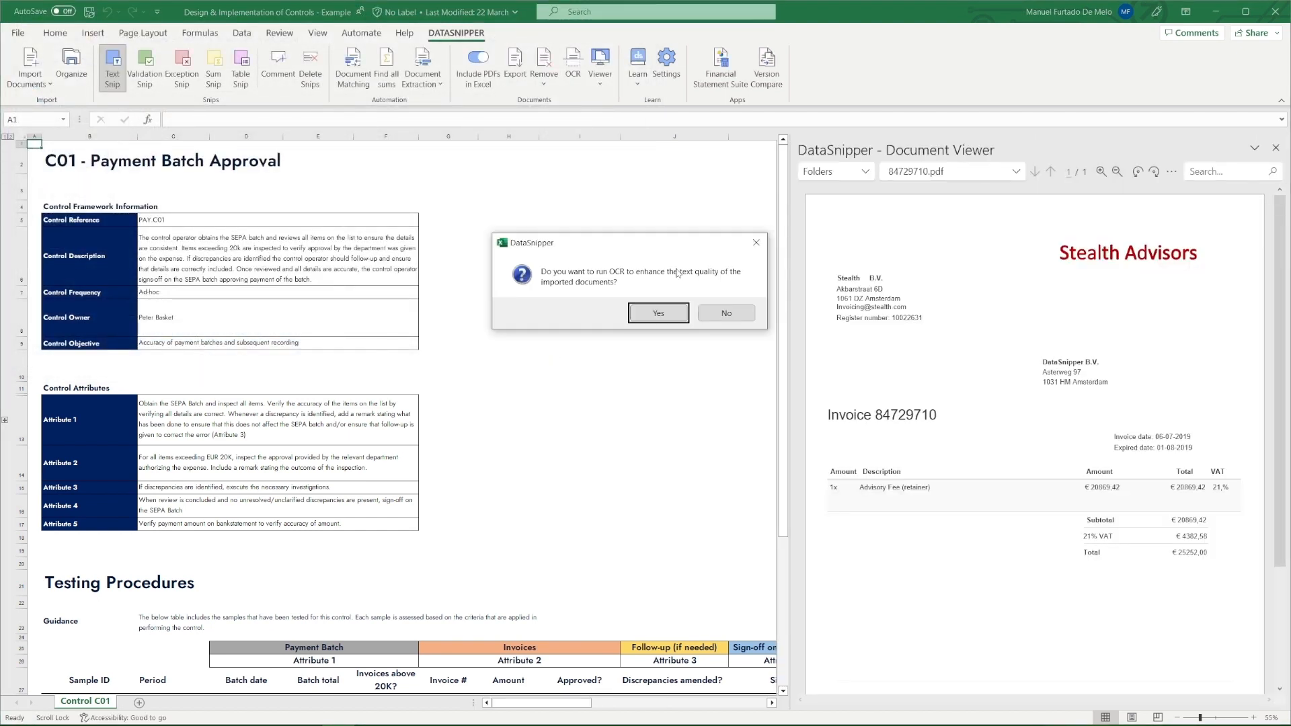
click(678, 317)
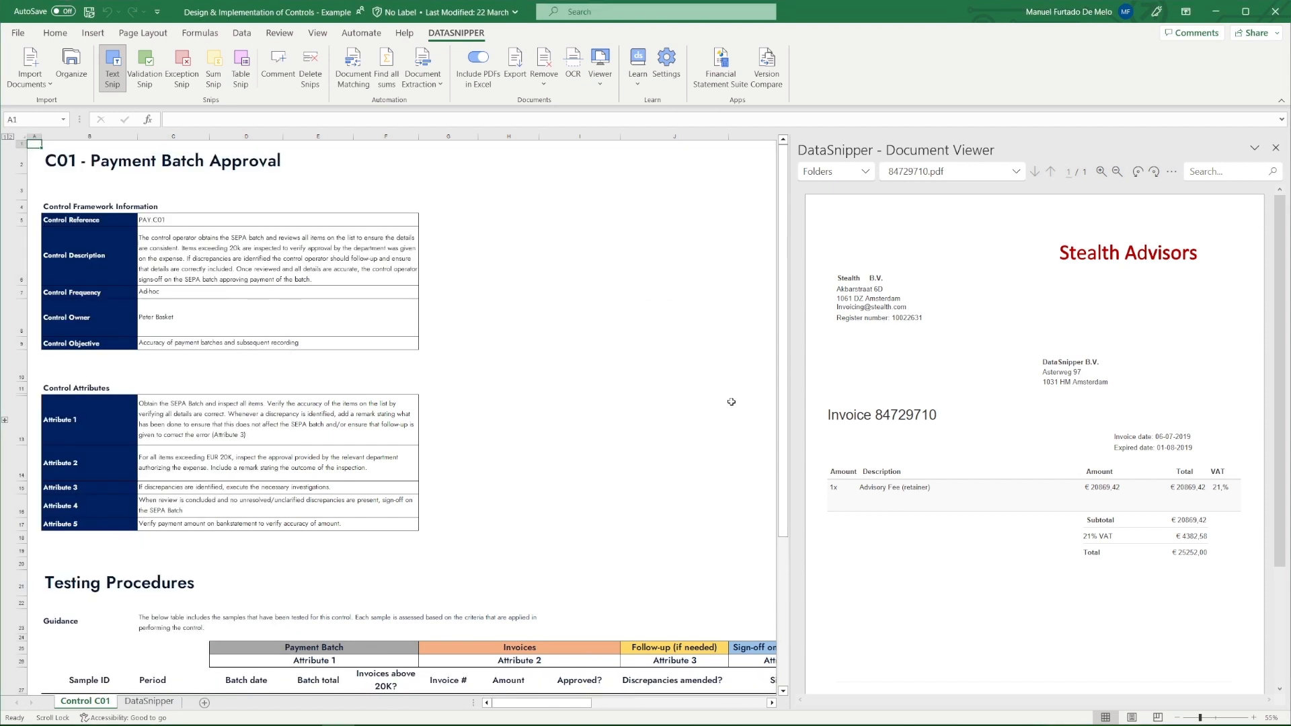
Open SEPA Batch.pdf in the document viewer and check the OCR text status of the imported documents
scroll(719, 528, down, 2)
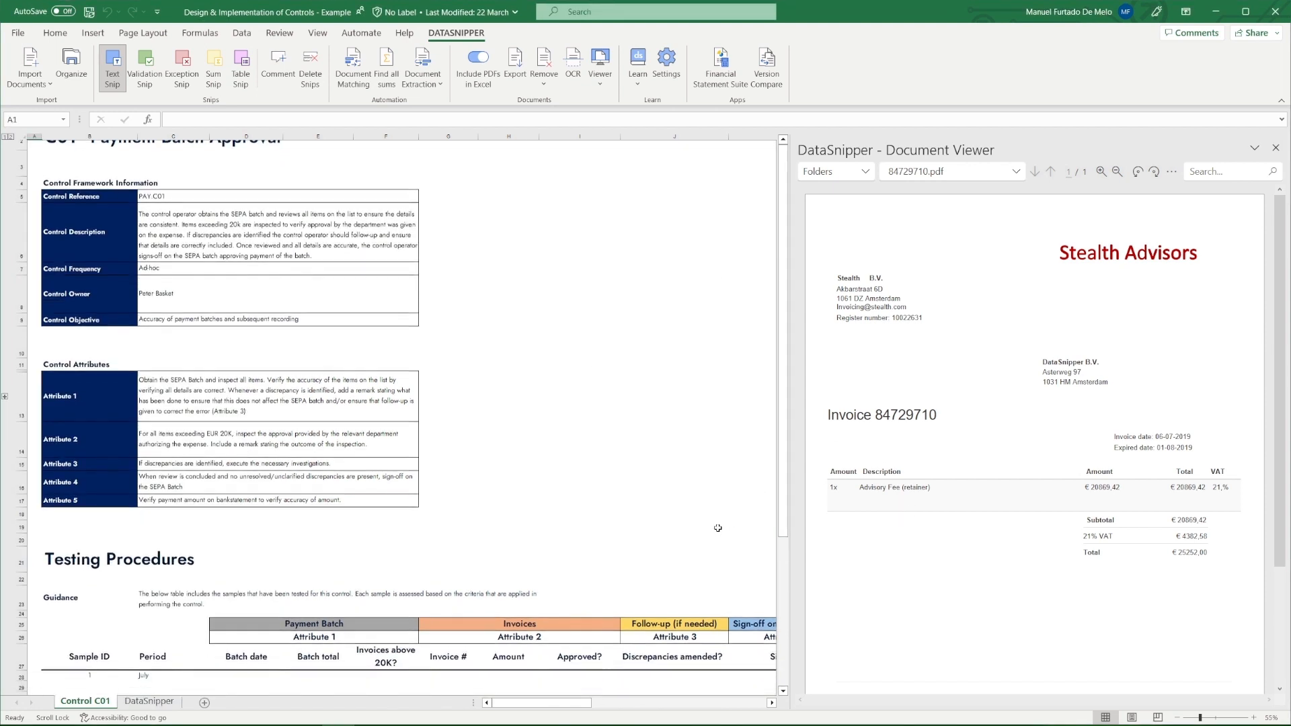
click(982, 176)
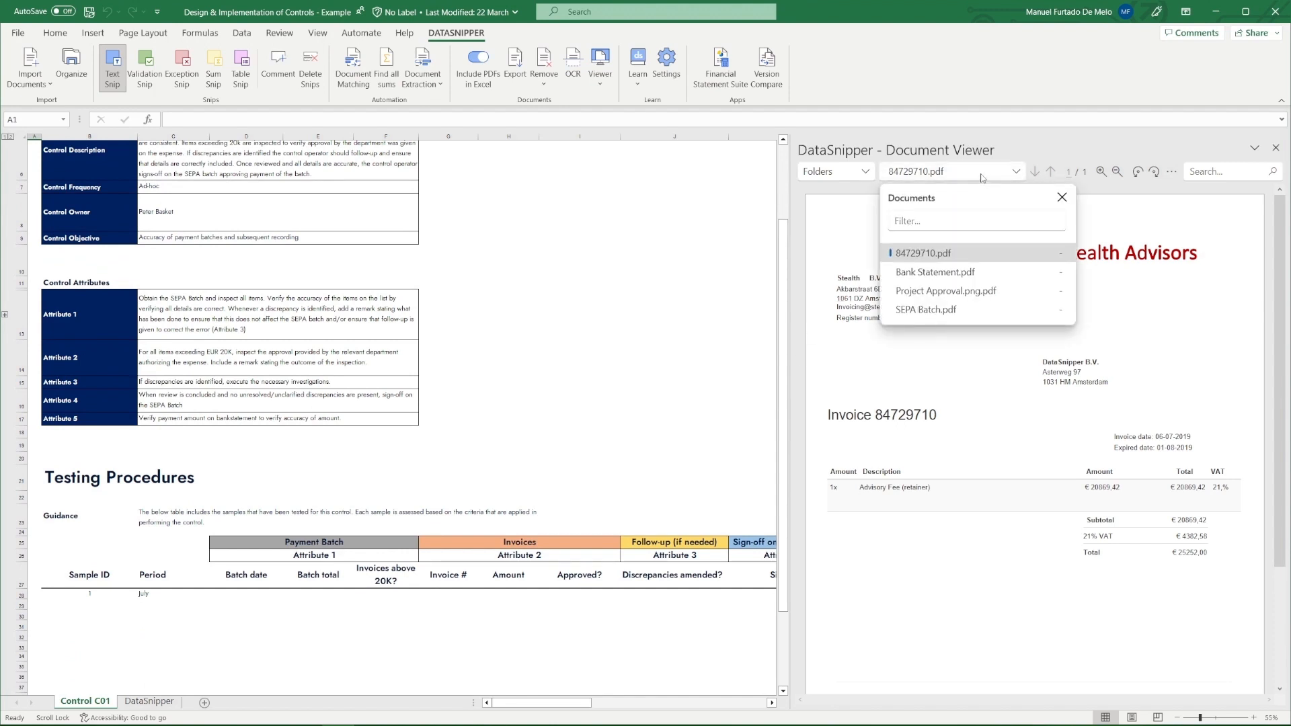
click(973, 313)
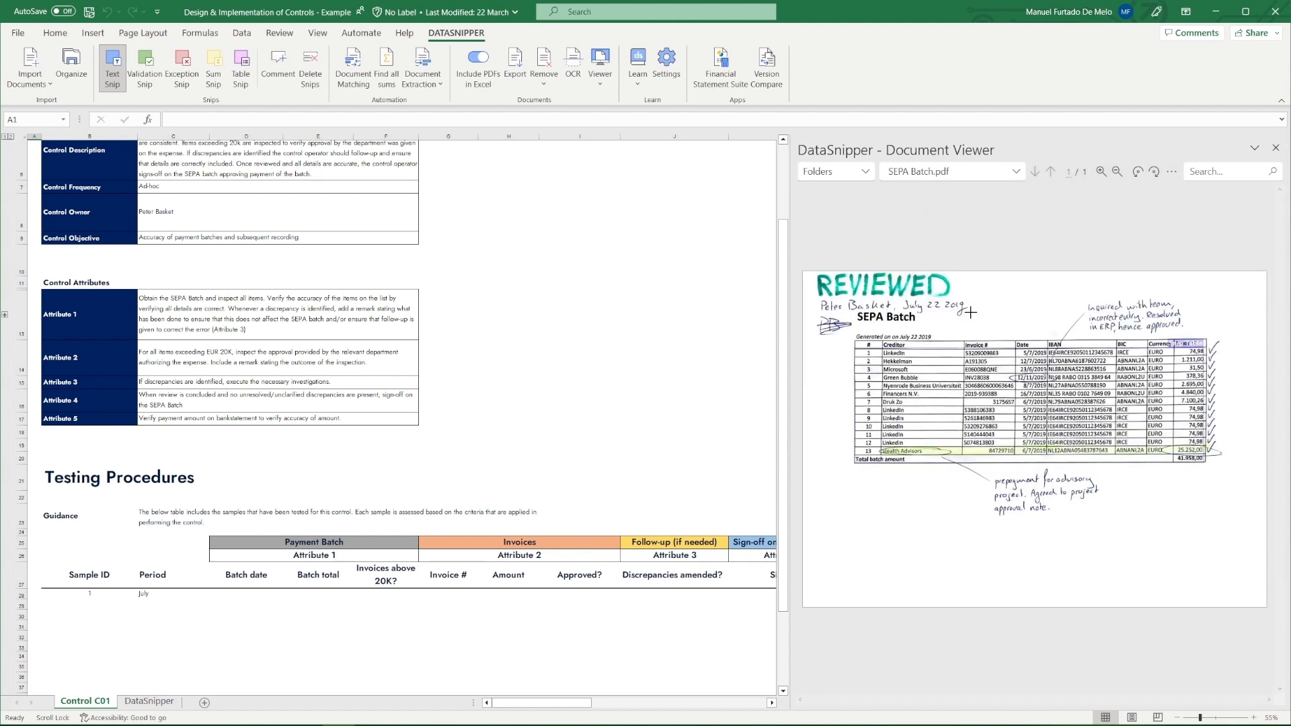
click(581, 76)
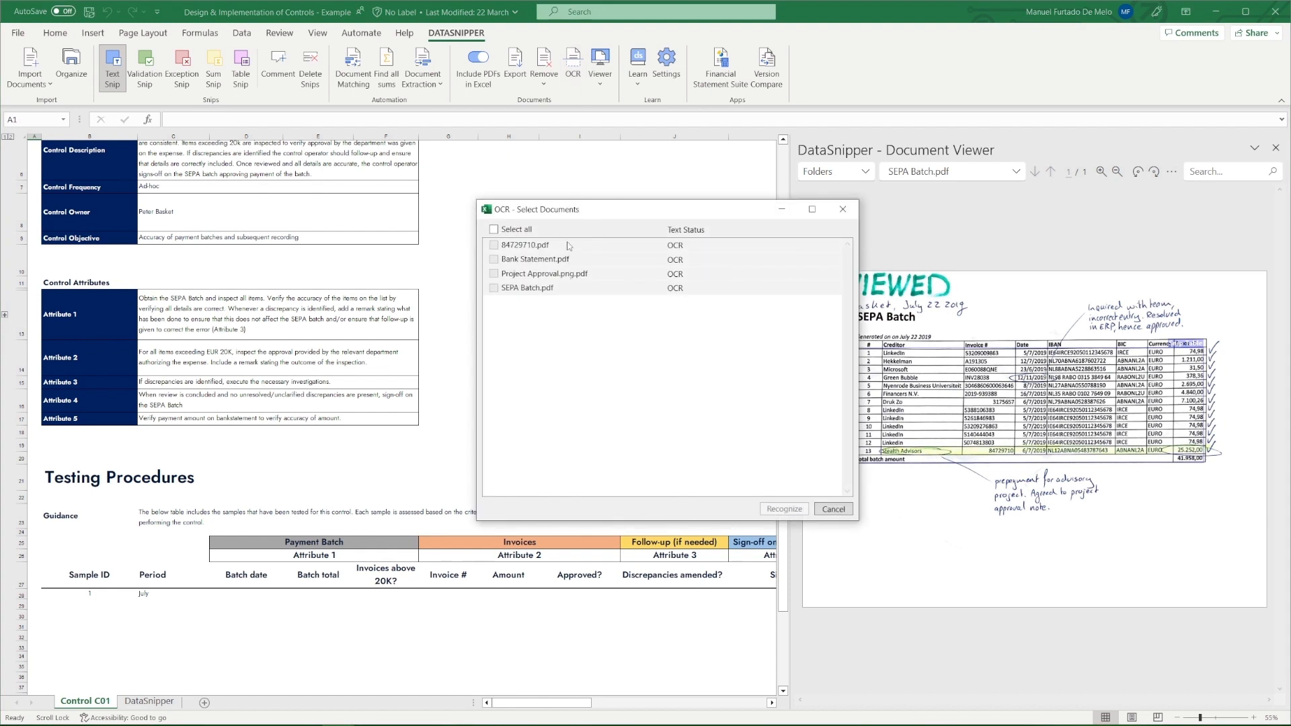
click(833, 510)
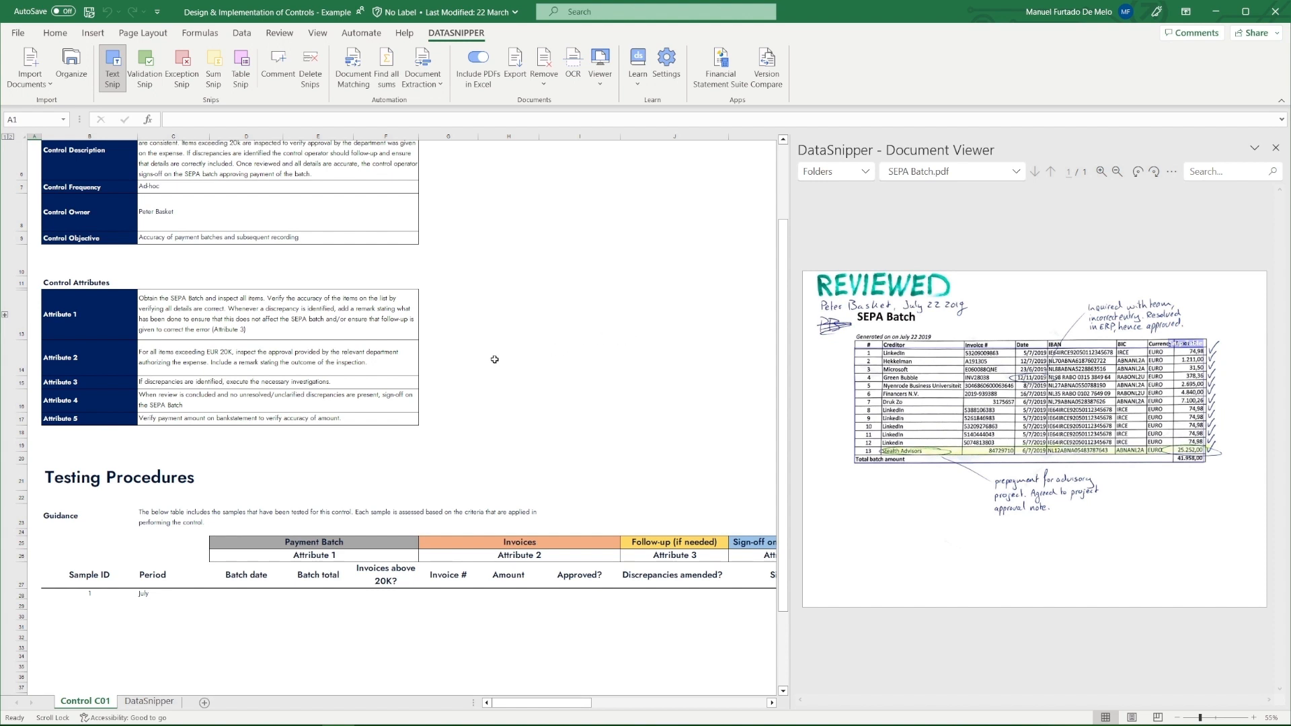
Text-snip the generation date July 22 2019 from the SEPA batch into sample 1's Batch date cell
scroll(451, 374, down, 1)
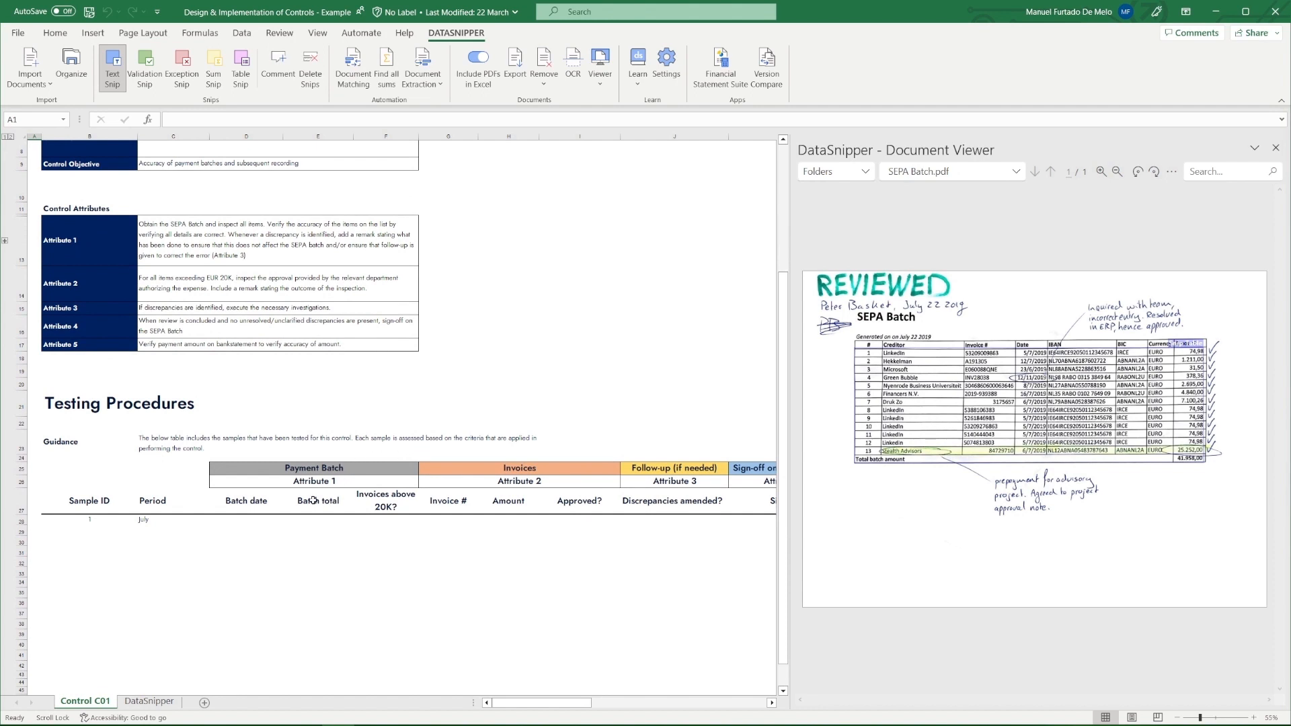
click(247, 521)
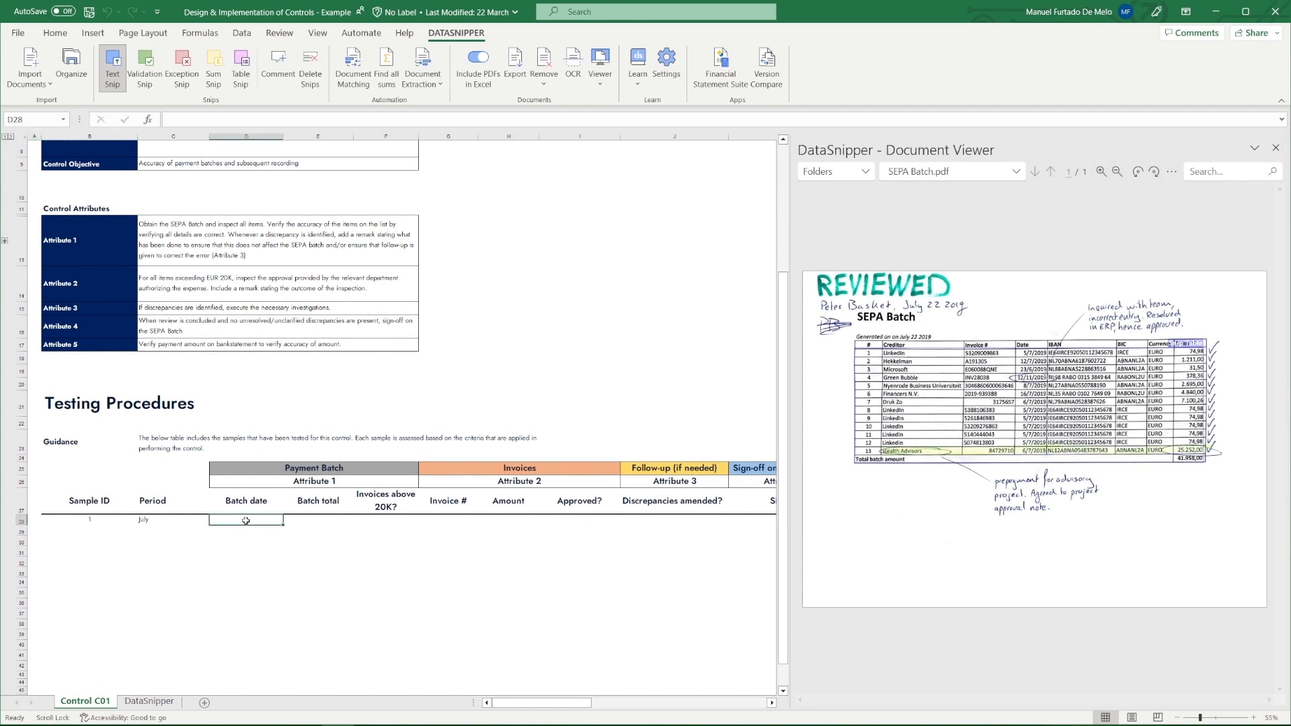
click(125, 87)
drag(899, 331, 934, 341)
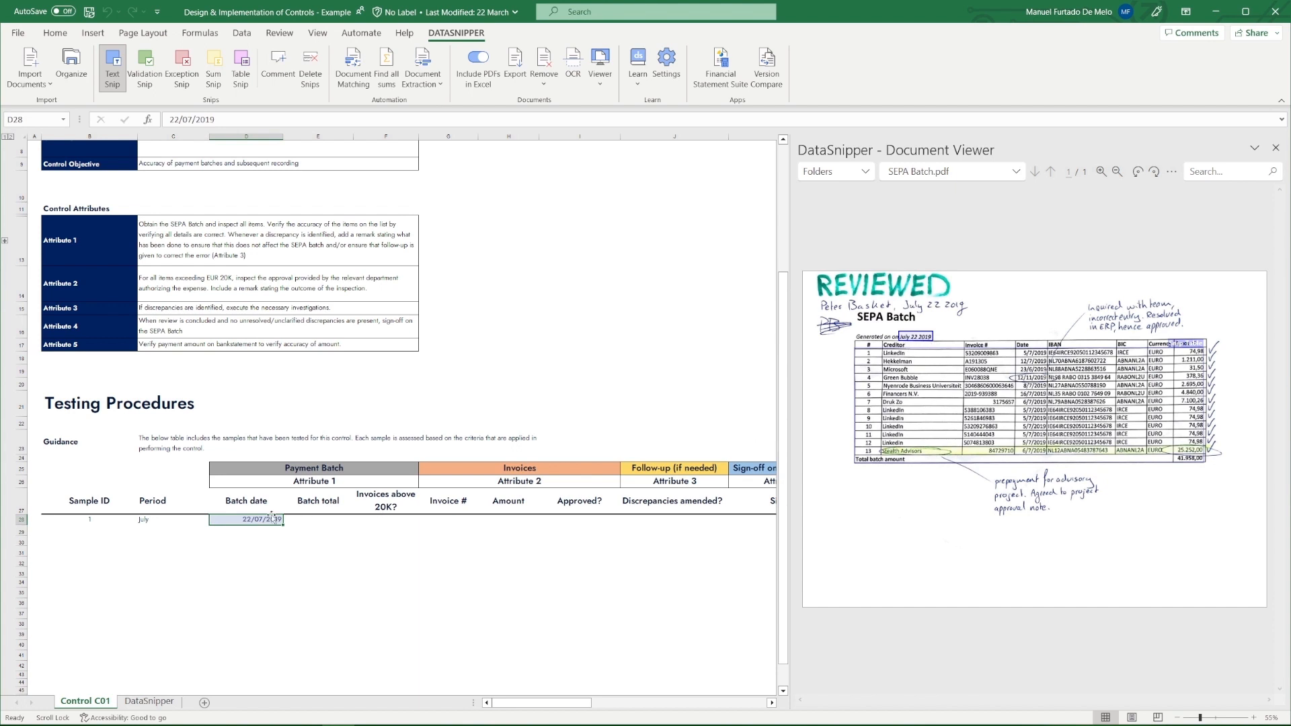
Text-snip the total batch amount 41.958,00 into Batch total and the Stealth Advisors invoice number into Invoices above 20K
click(304, 519)
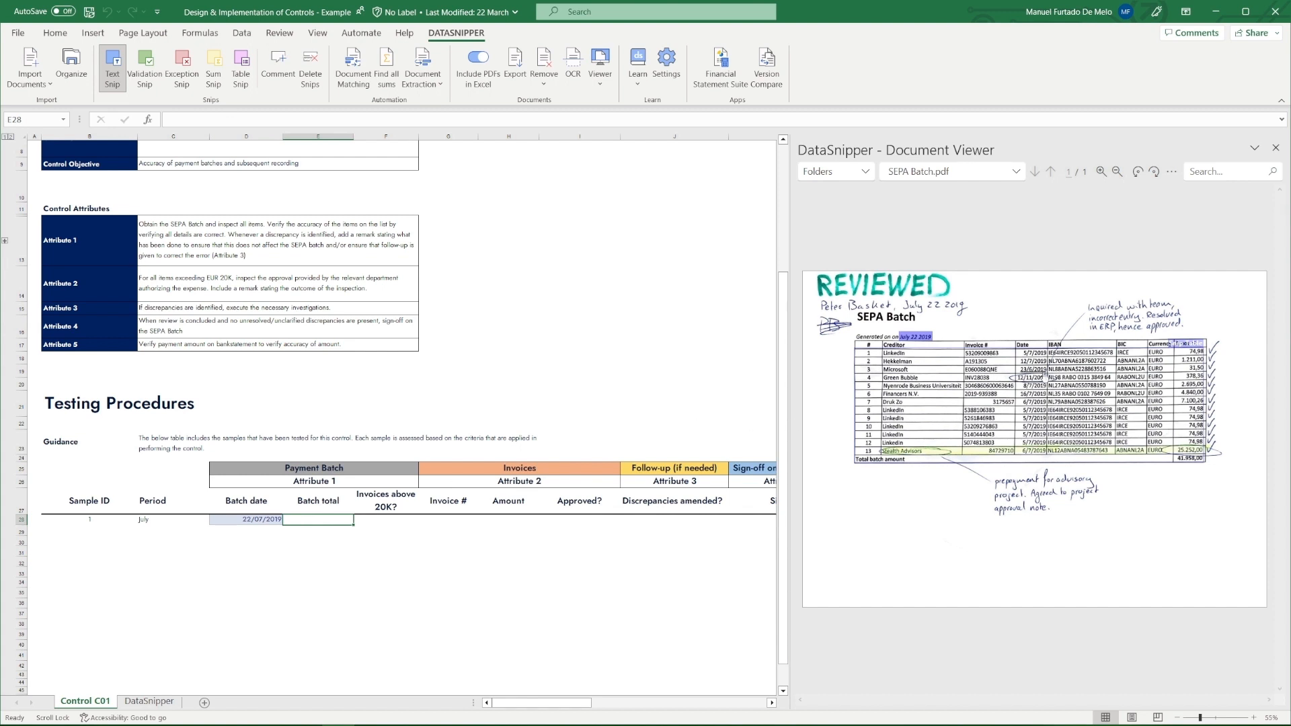
drag(1172, 454, 1209, 463)
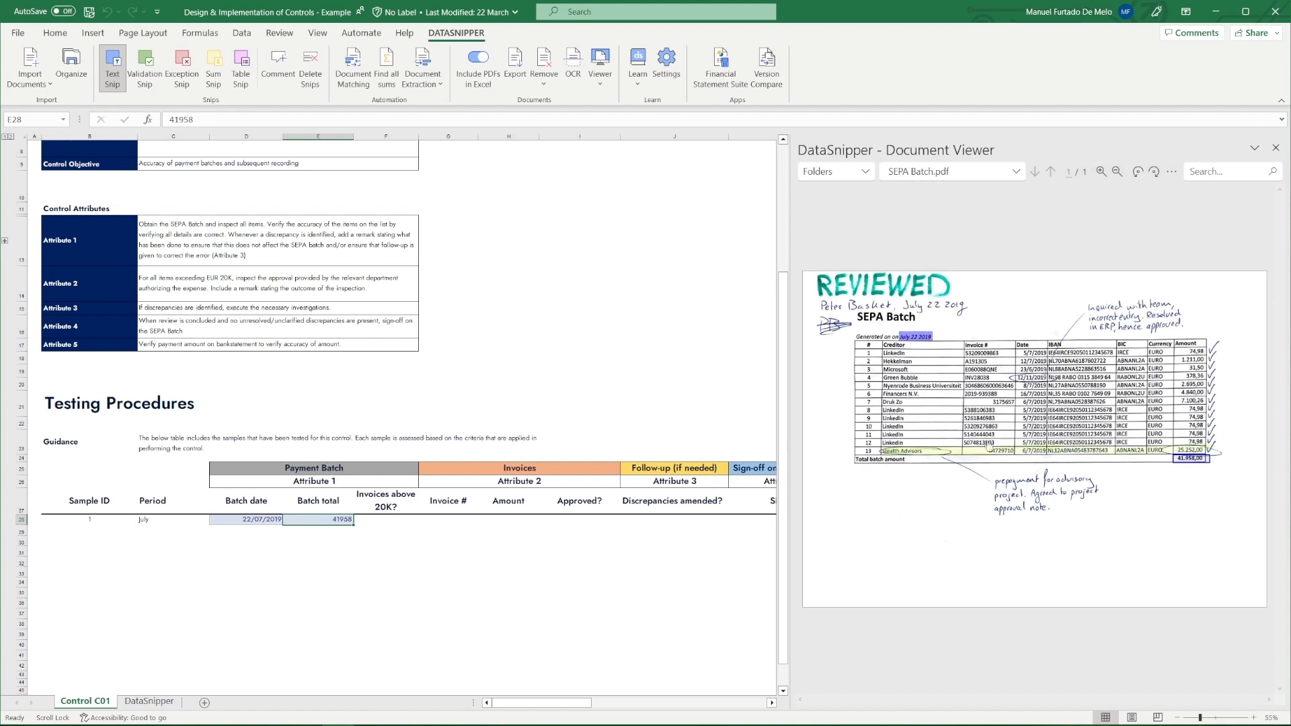
key(Tab)
drag(983, 444, 1021, 458)
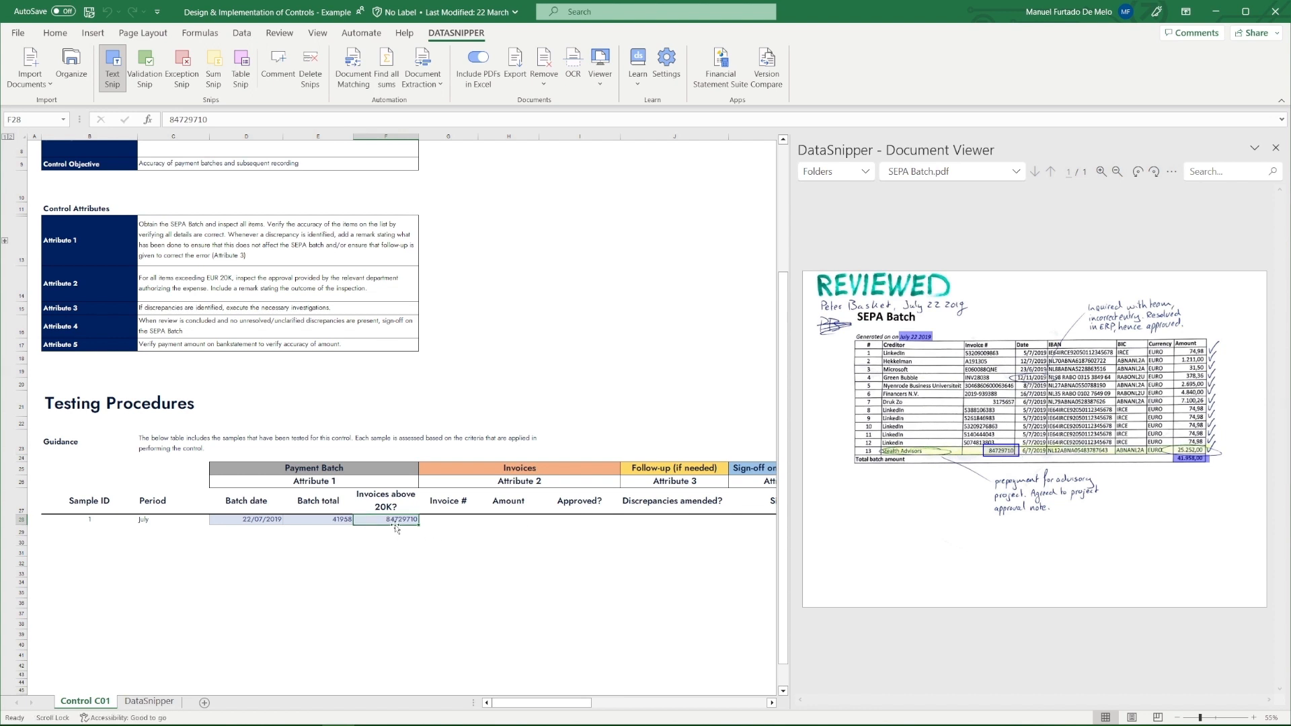
Search the imported documents for the snipped invoice number and open its match in the Stealth Advisors invoice
click(340, 520)
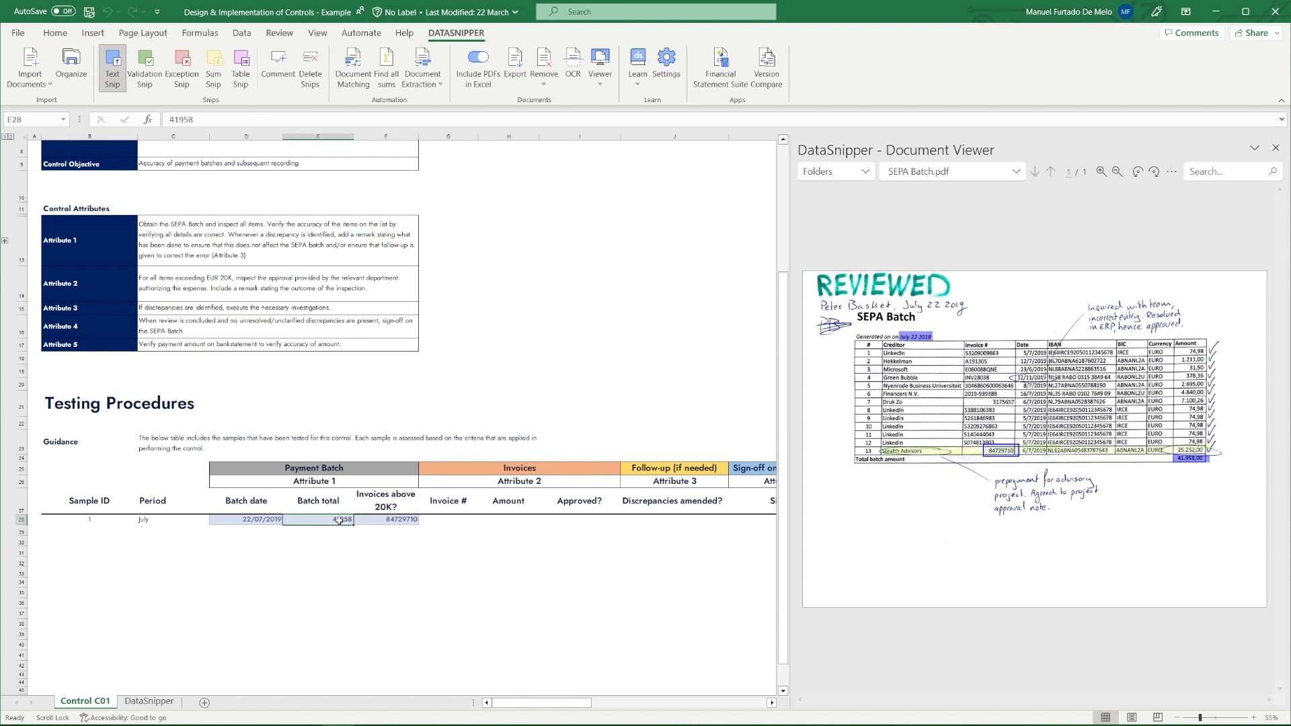
click(368, 520)
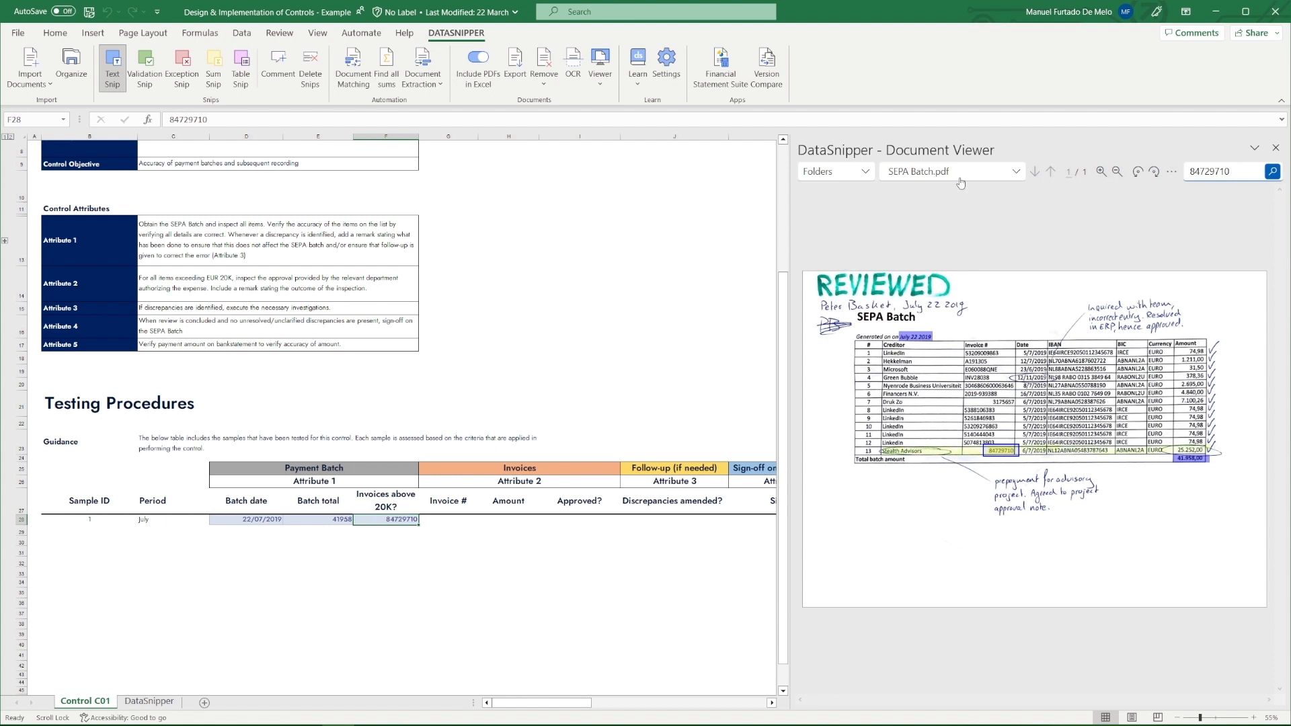
click(1272, 174)
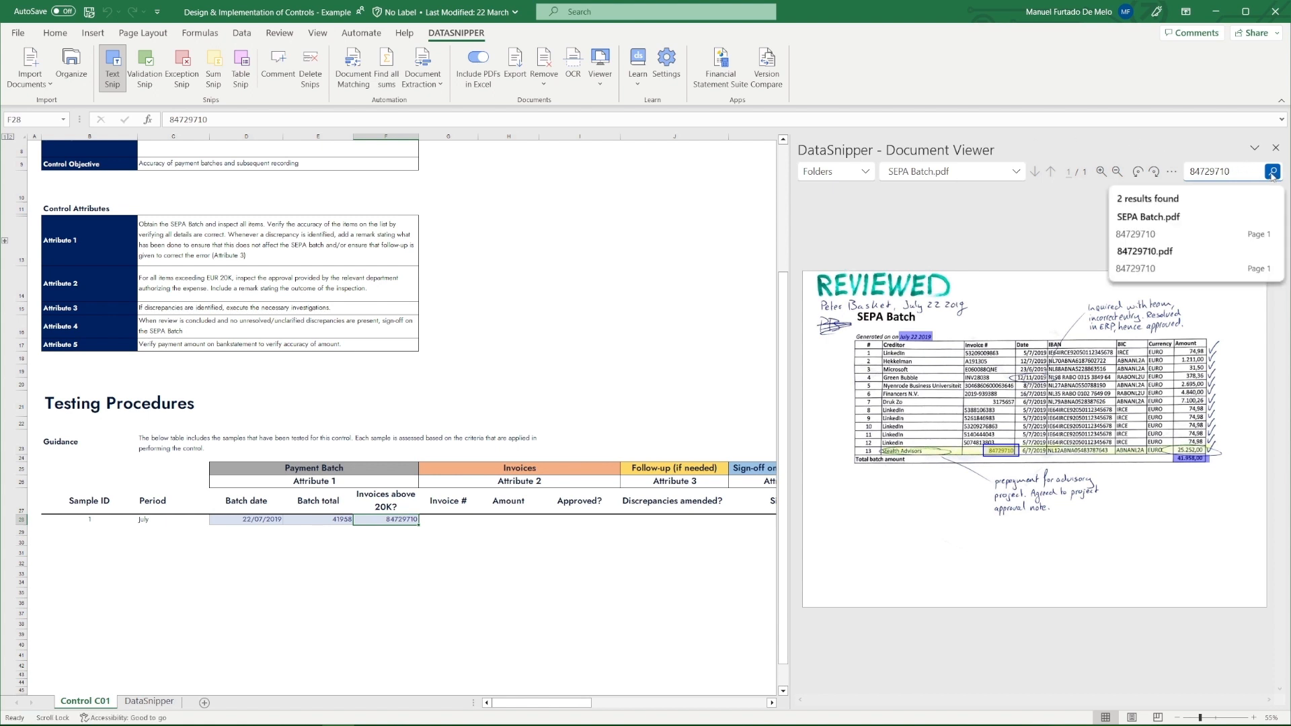
click(1200, 268)
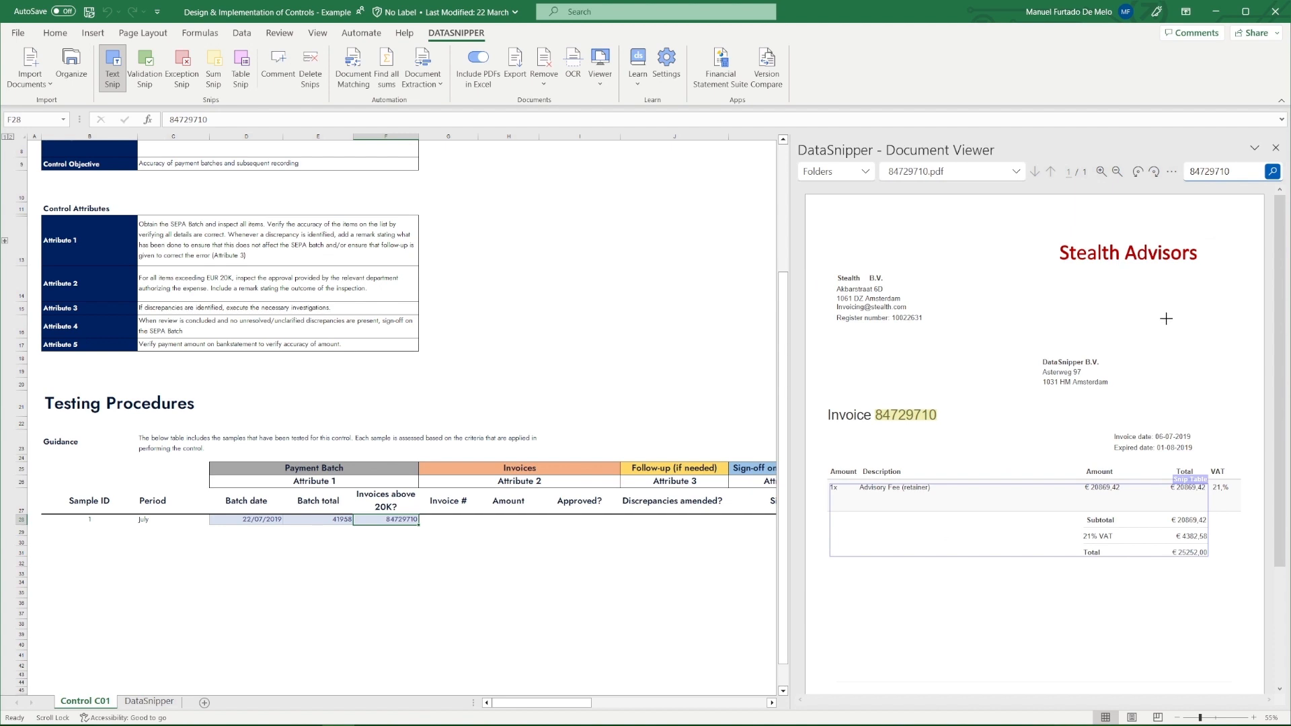
Text-snip the invoice number into Invoice # and sum-snip the subtotal 20869,42 and VAT 4382,58 into Amount
key(Right)
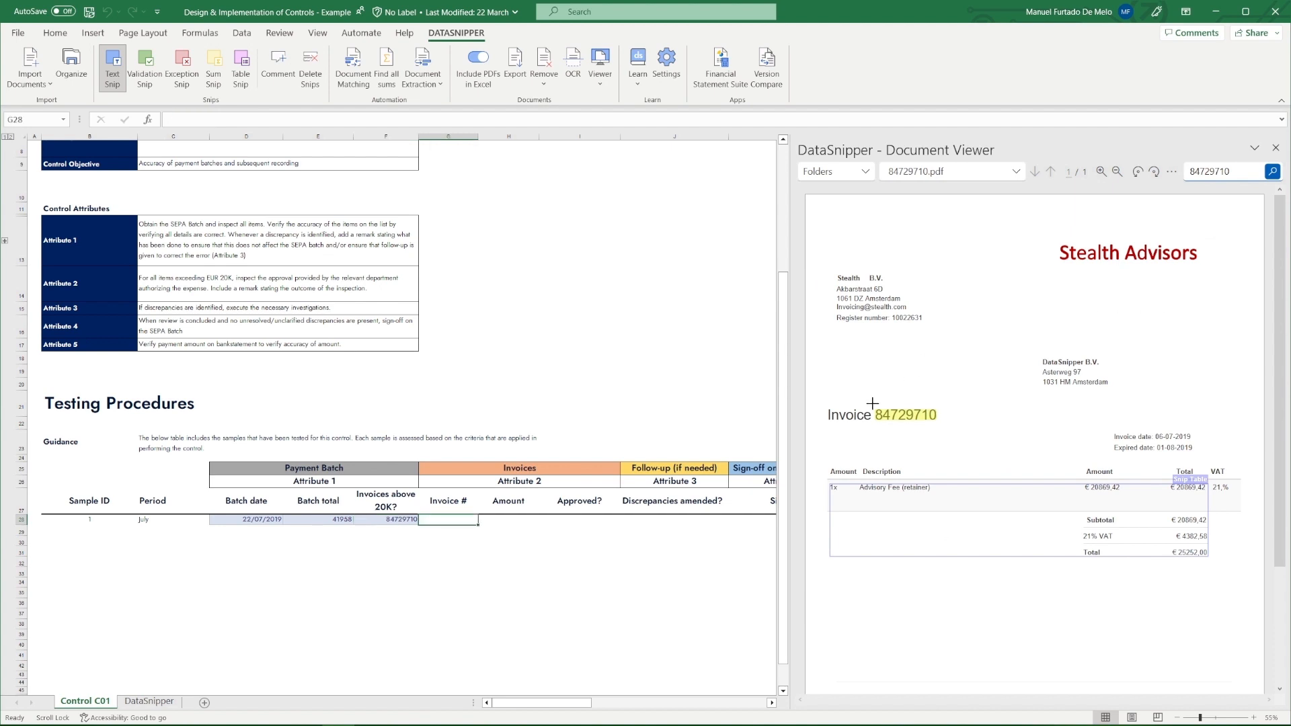
drag(872, 402, 946, 429)
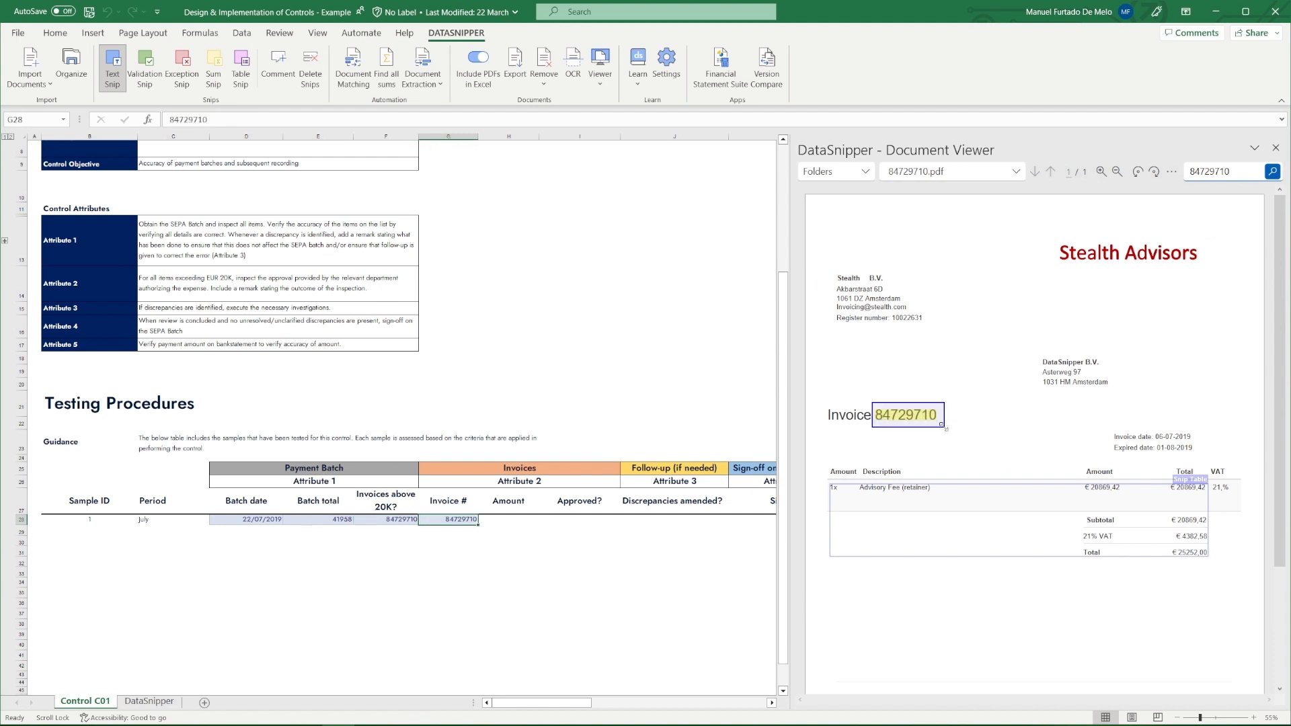
click(213, 67)
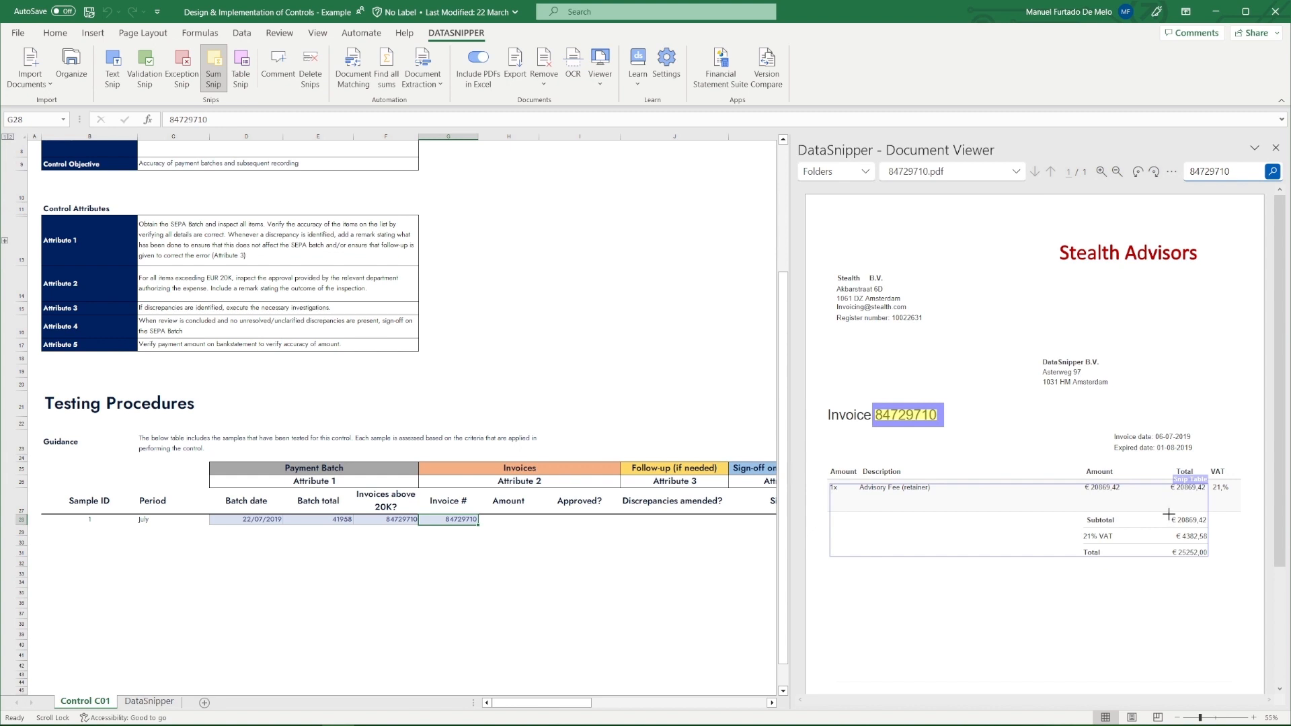
drag(1169, 515, 1216, 544)
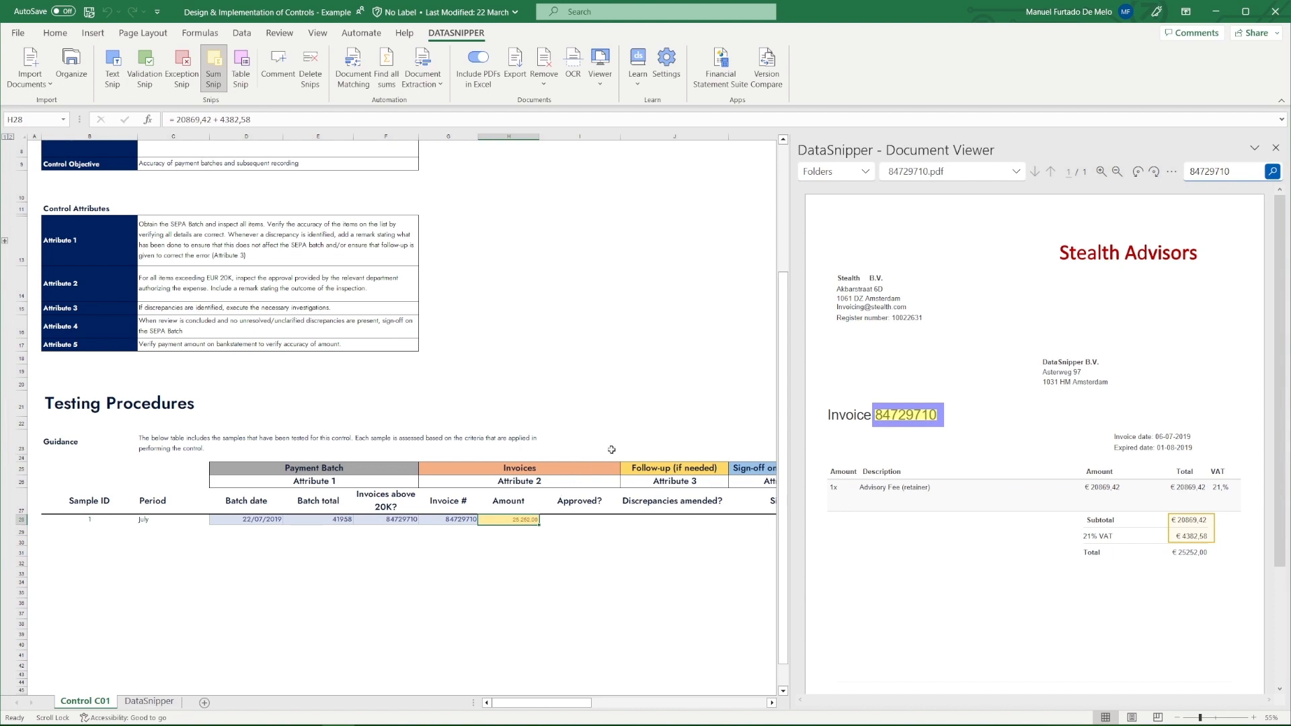
Exception-snip the Stealth B.V. approval row of Project Approval.png.pdf into sample 1's Approved? cell
click(573, 521)
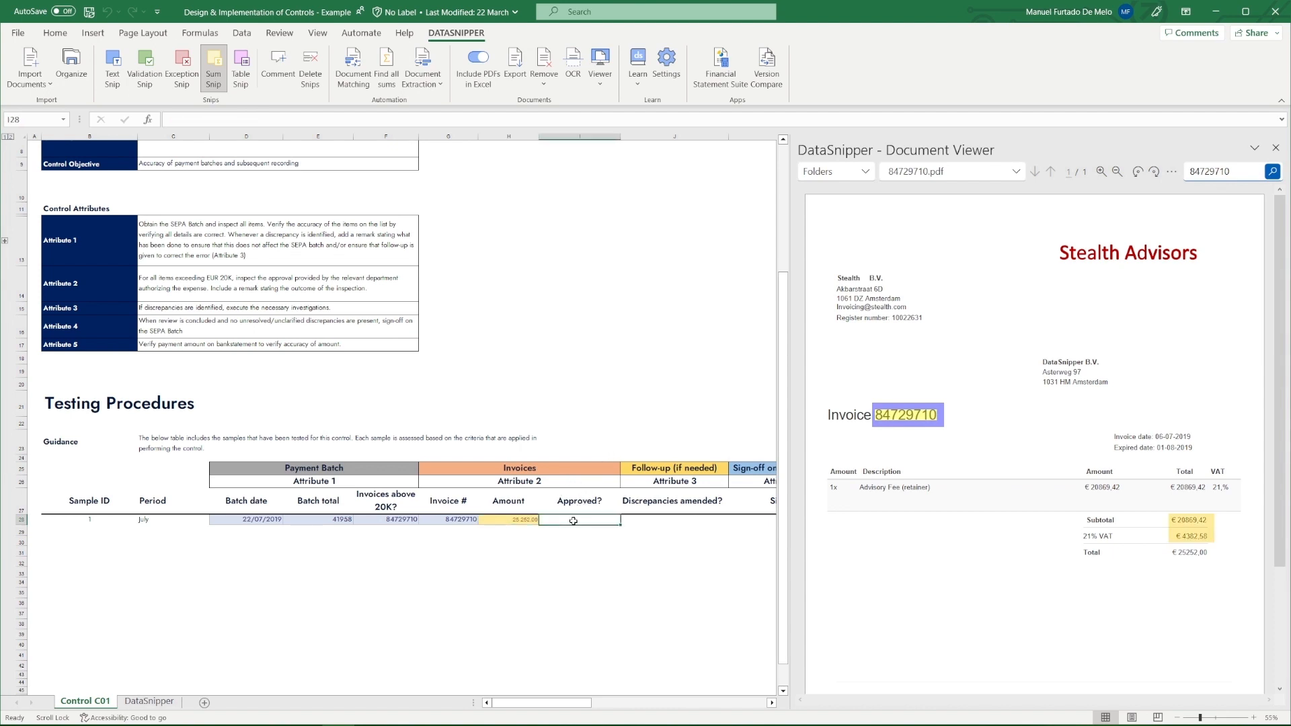
click(938, 179)
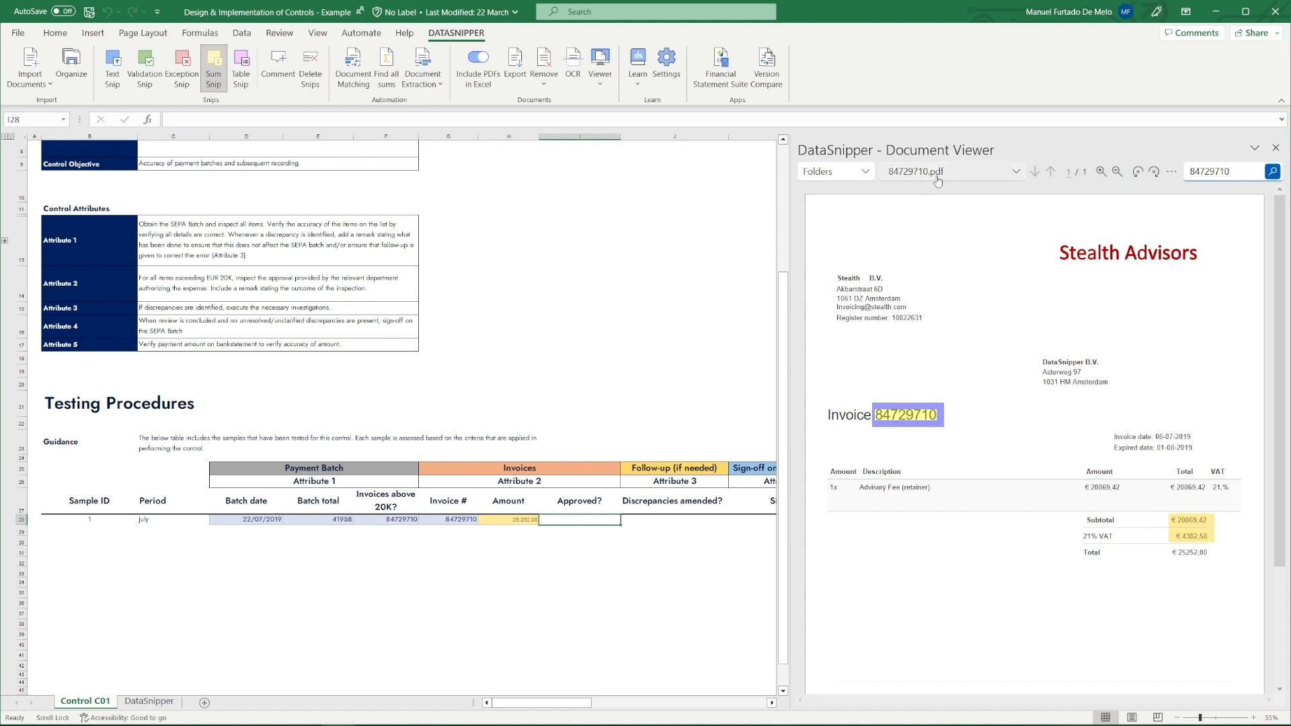
click(945, 291)
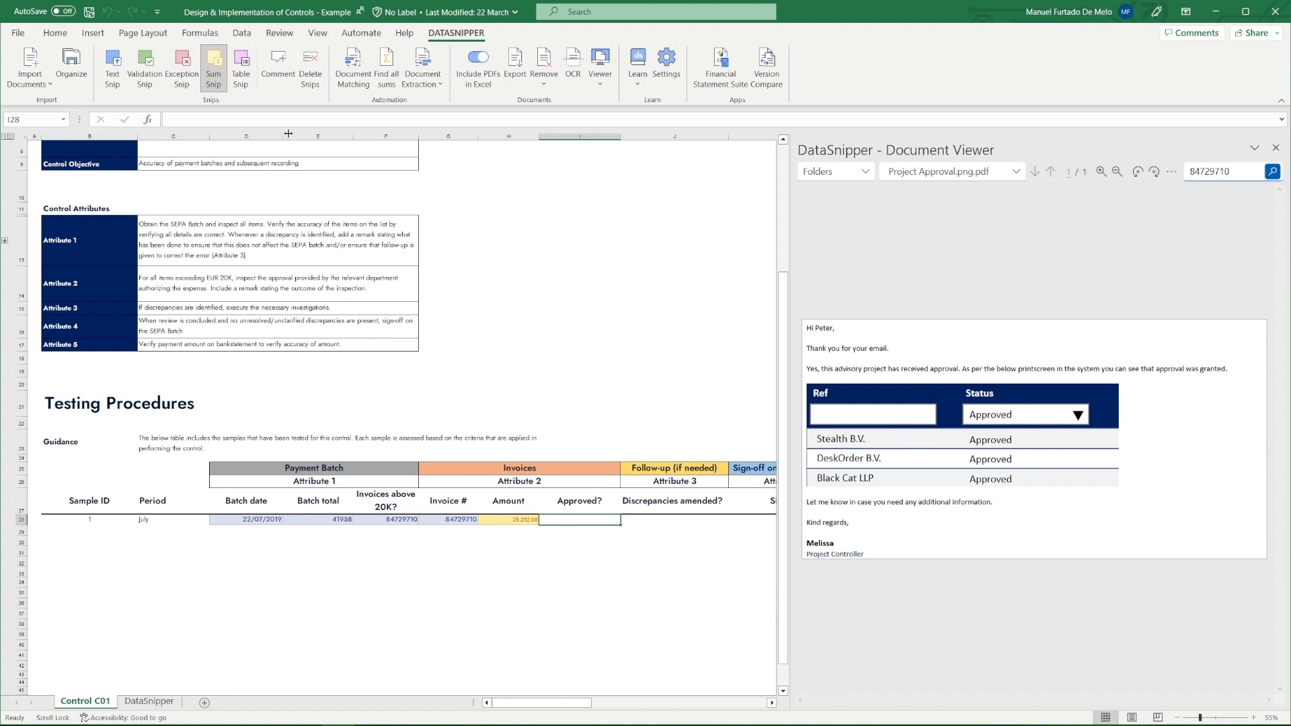
click(195, 86)
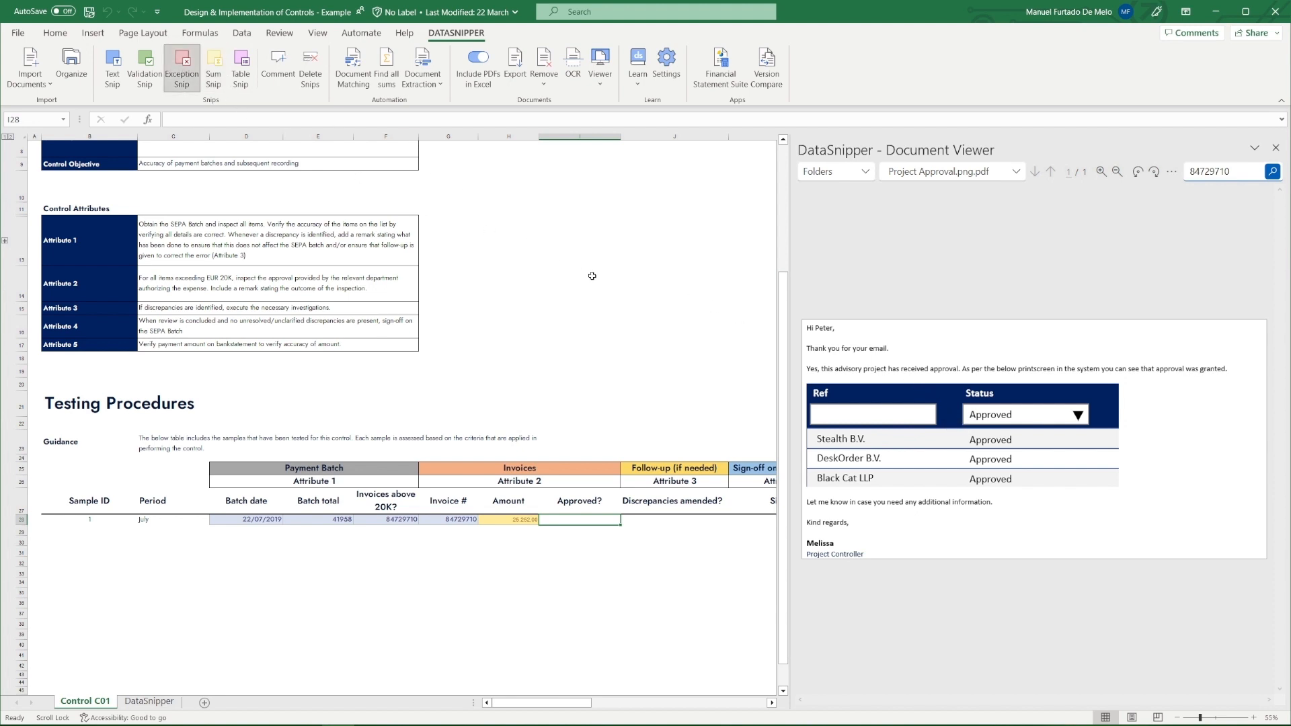
drag(811, 430, 1060, 448)
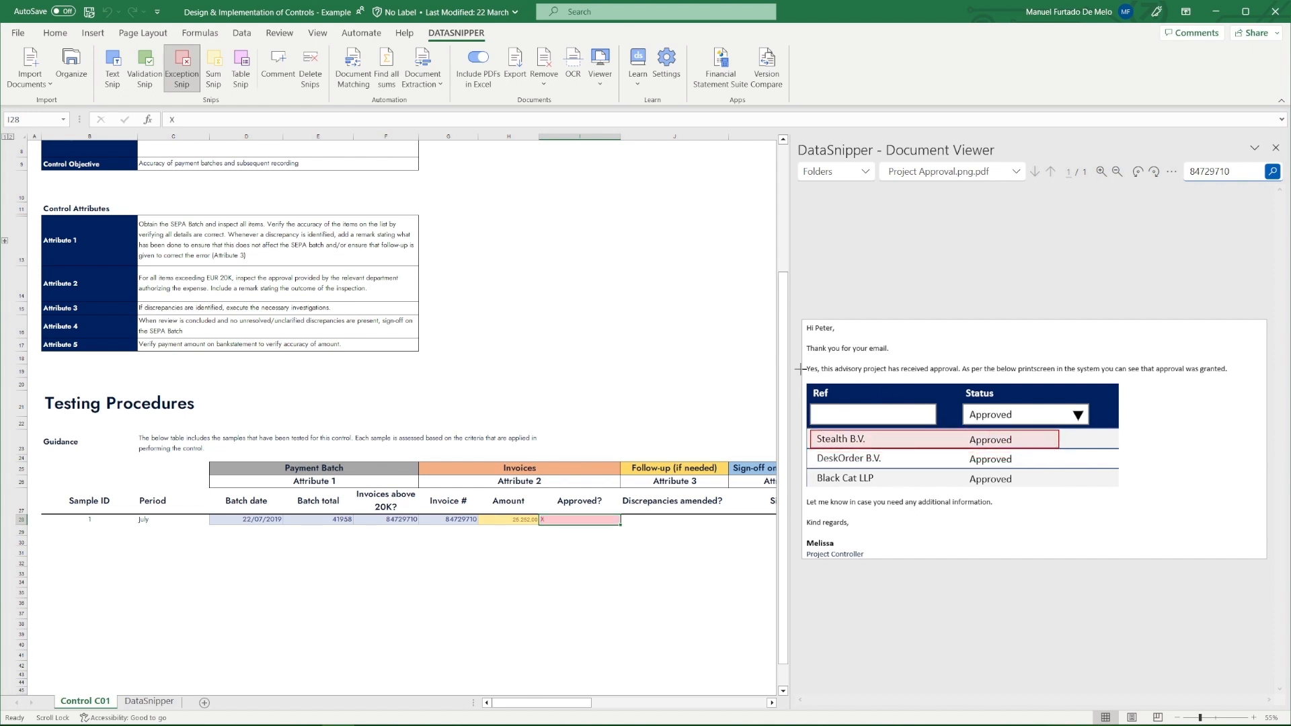
Add the comment "Approval for respective invoice not displayed in evidence provided. Request business to provide new supporting evidence." beside the approval table
click(278, 64)
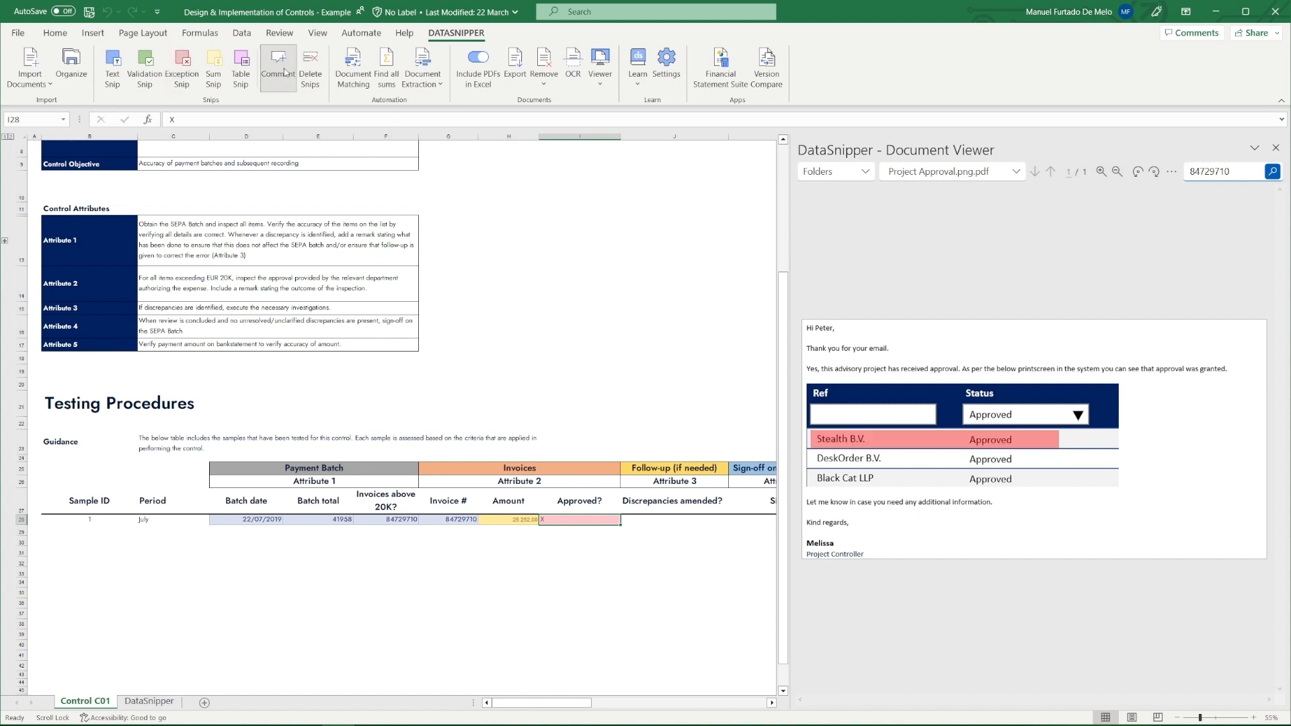
key(Right)
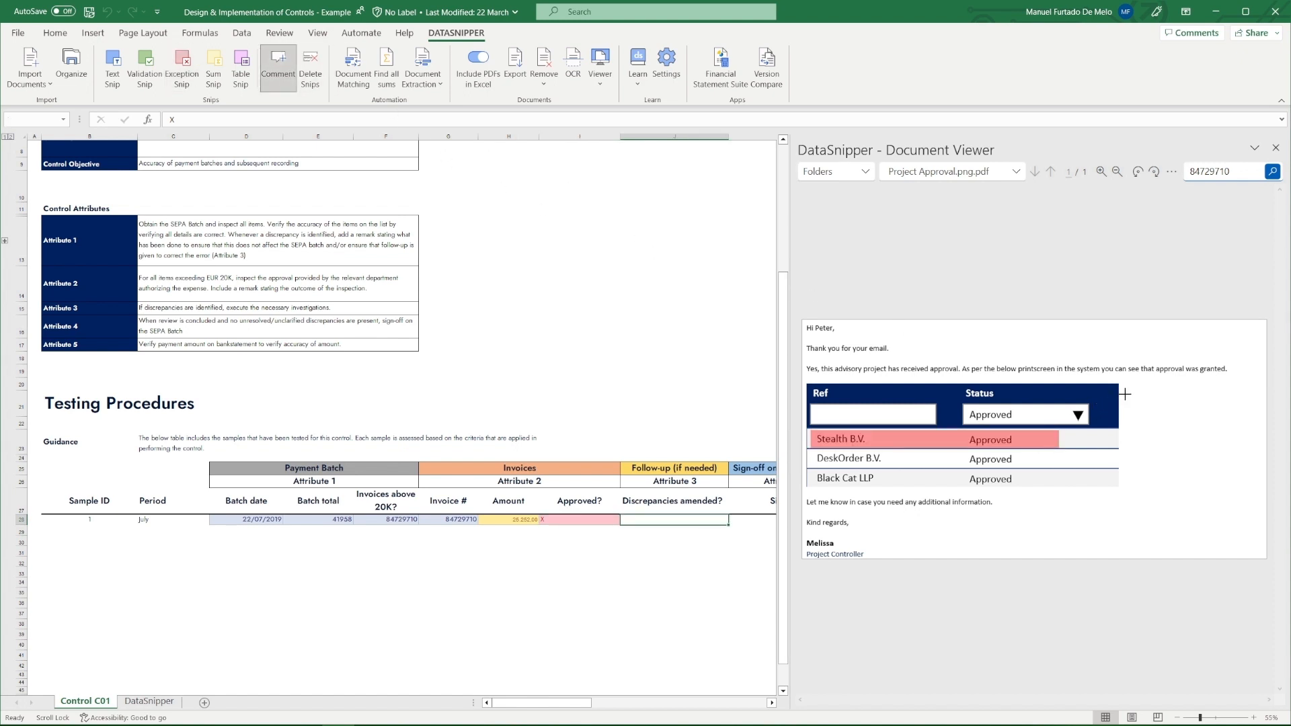
drag(1124, 394, 1254, 464)
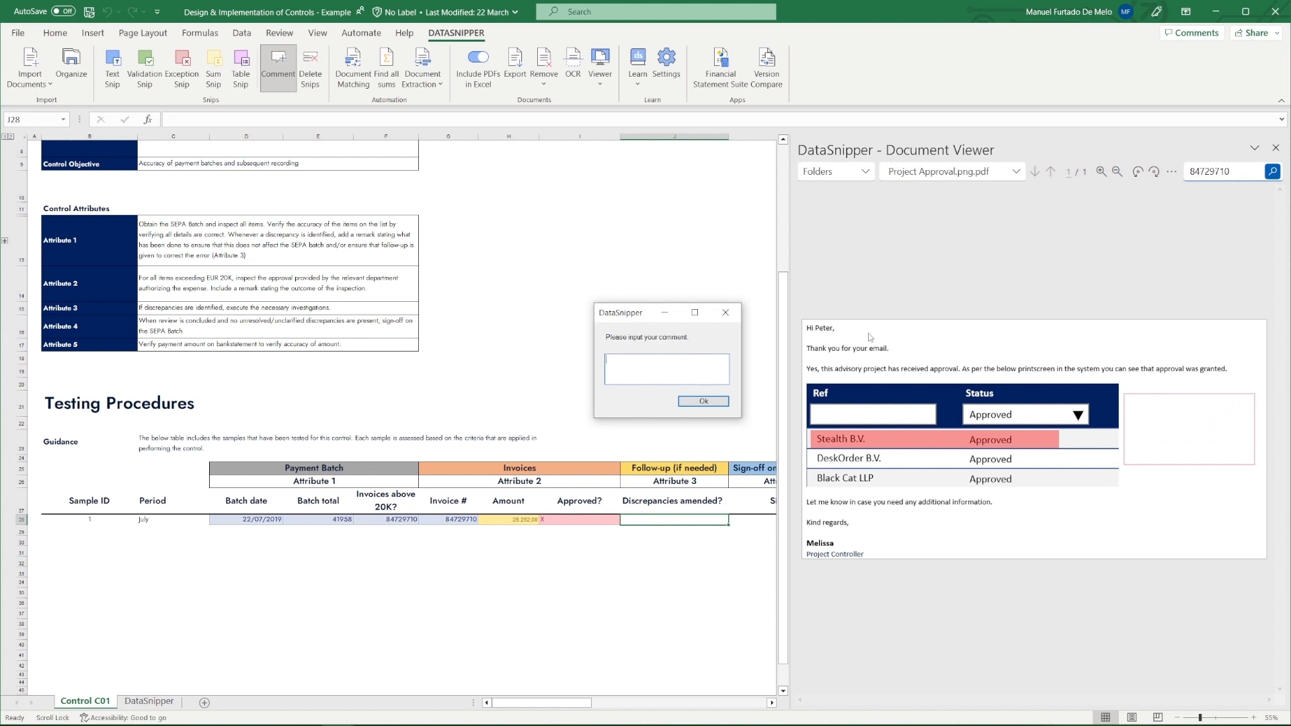
text(Approval for respective invoice not displayed in evidence p)
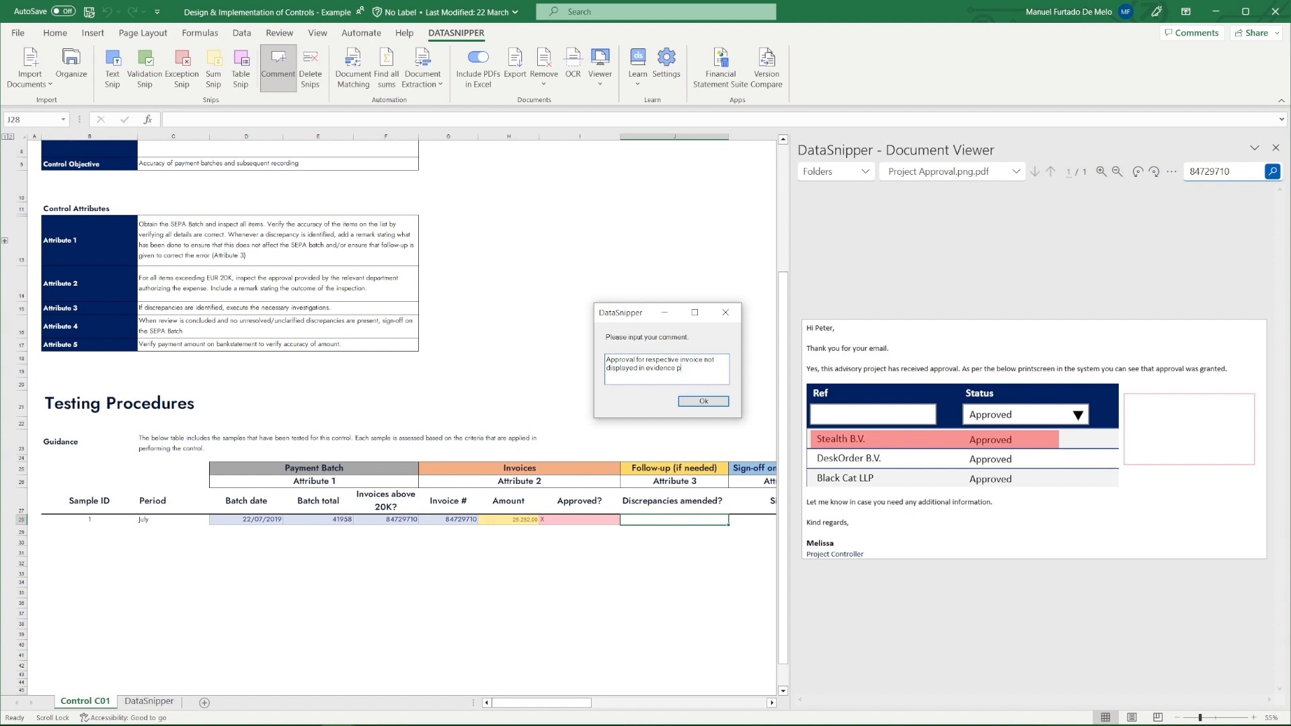
text(rovided. Request business to provide new supporting evidence.)
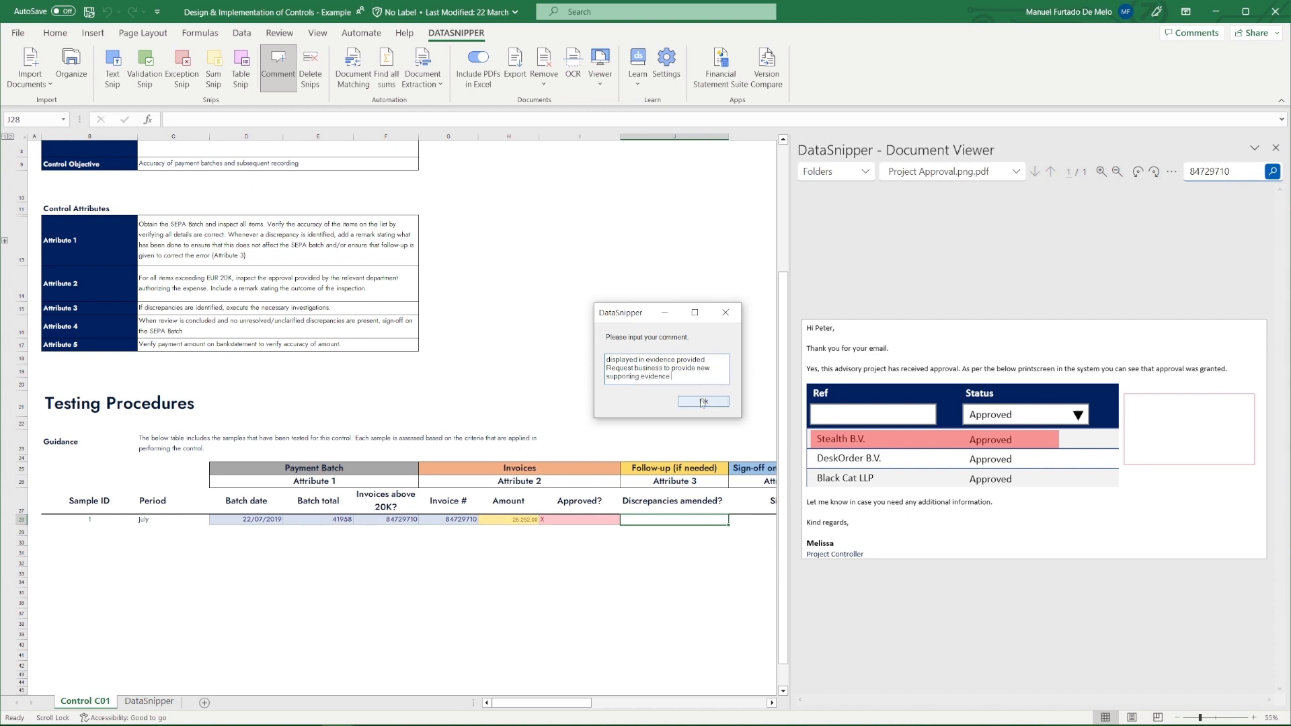
click(703, 402)
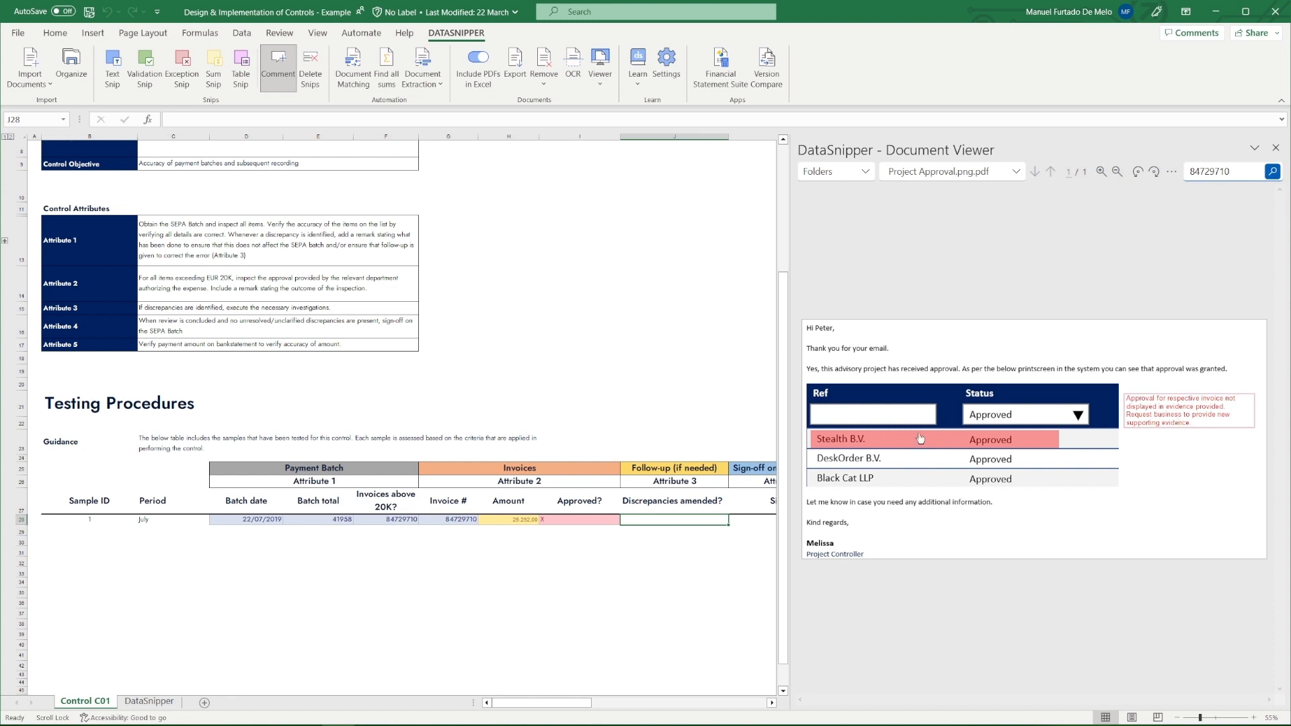
Exception-snip the handwritten prepayment note and the dated reviewer signature in SEPA Batch.pdf into sample 1's Sign-off cell
click(598, 523)
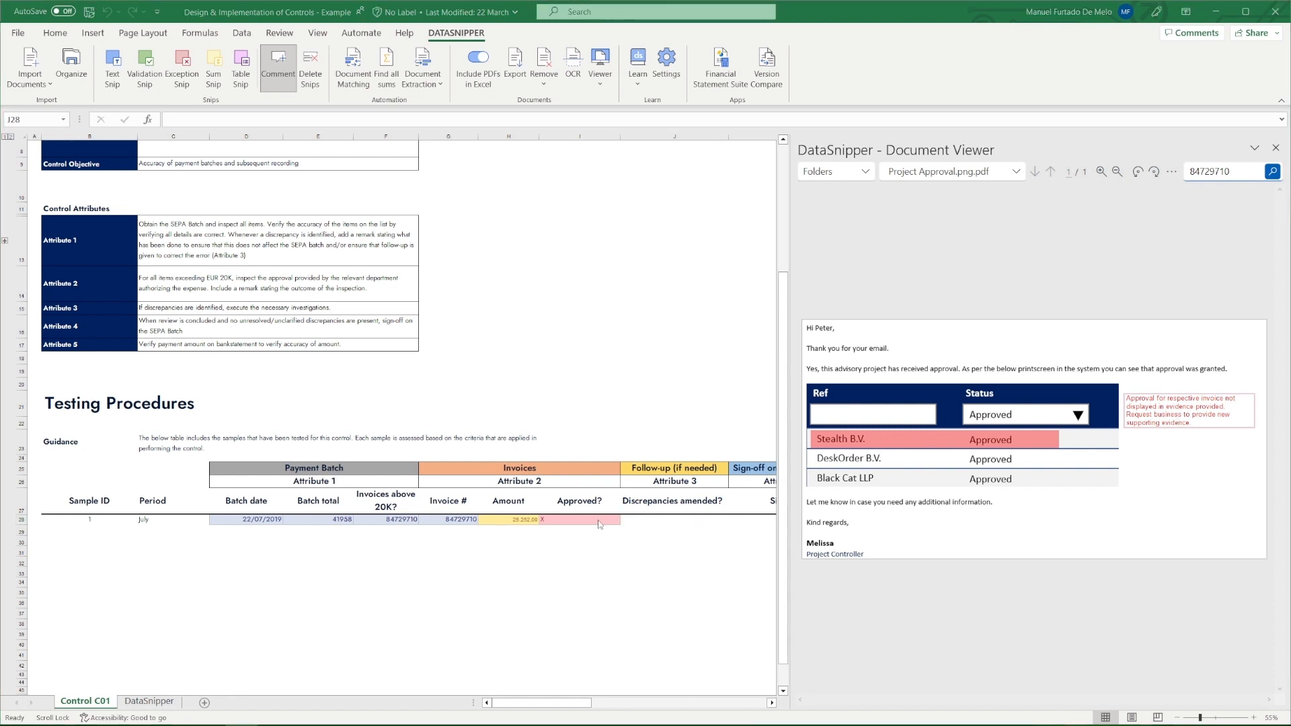
click(655, 522)
scroll(669, 520, right, 3)
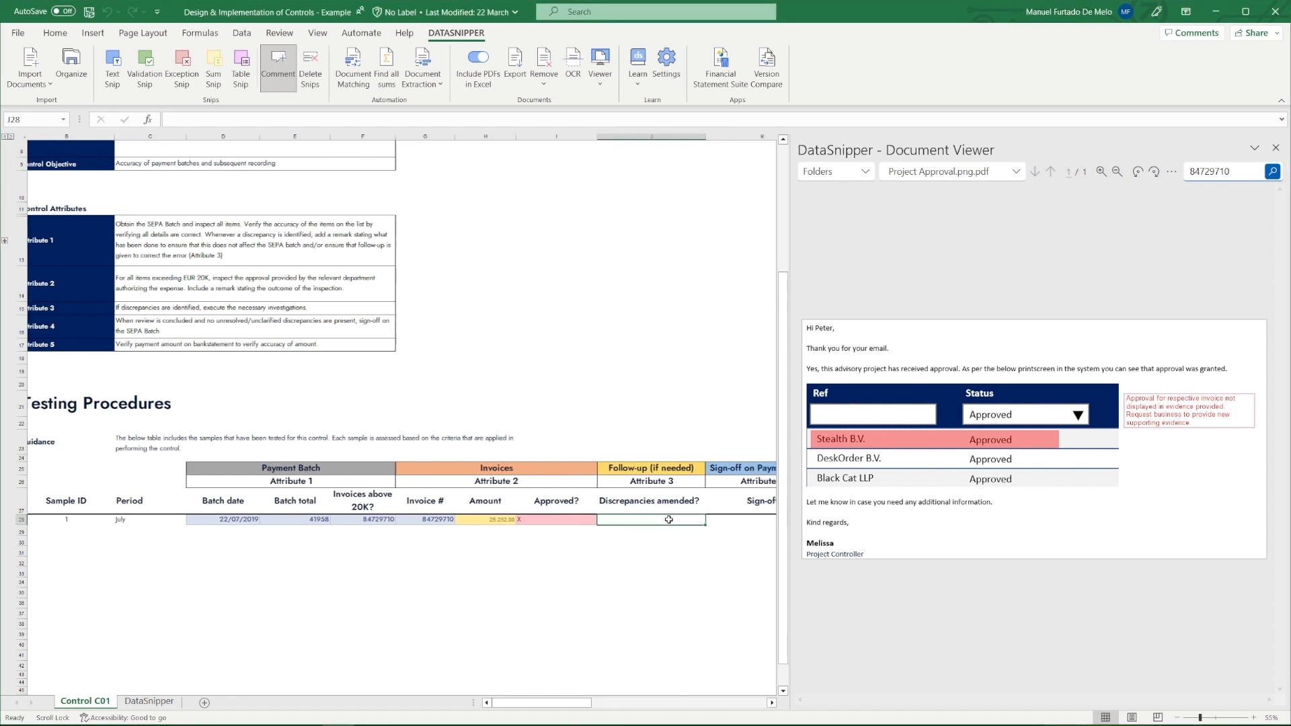
click(608, 522)
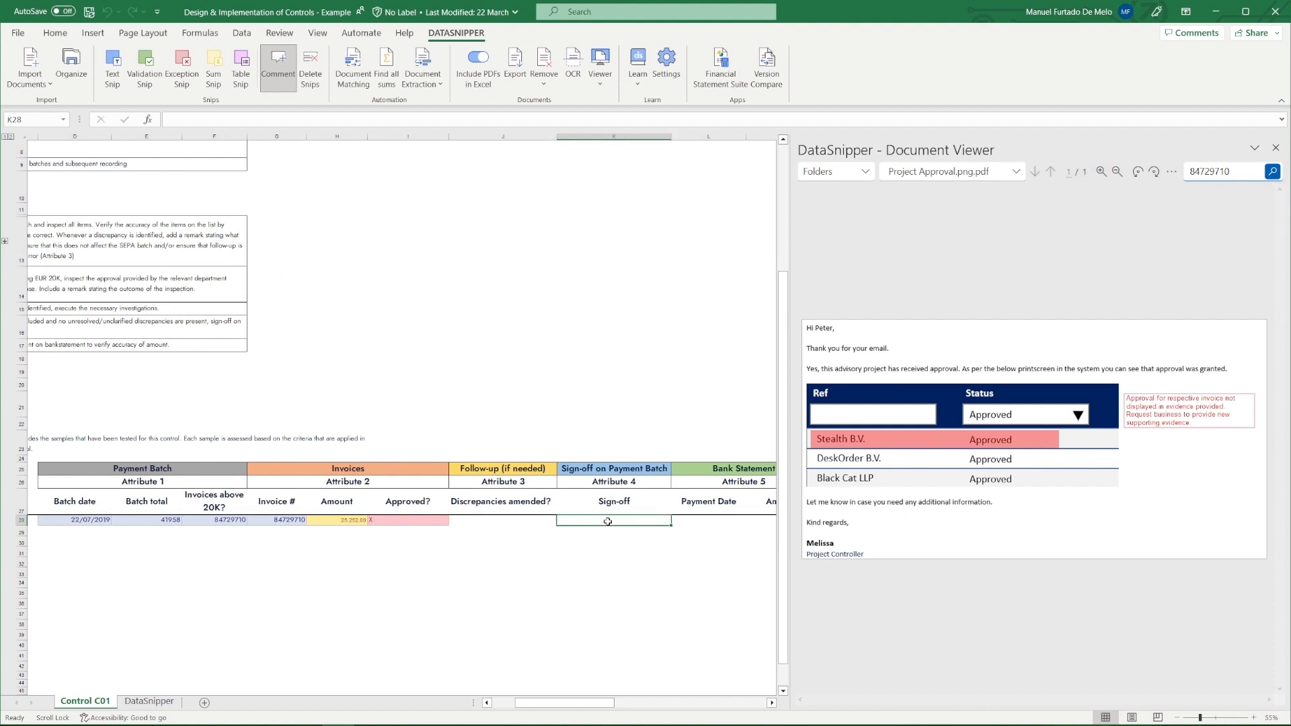
click(959, 172)
click(965, 311)
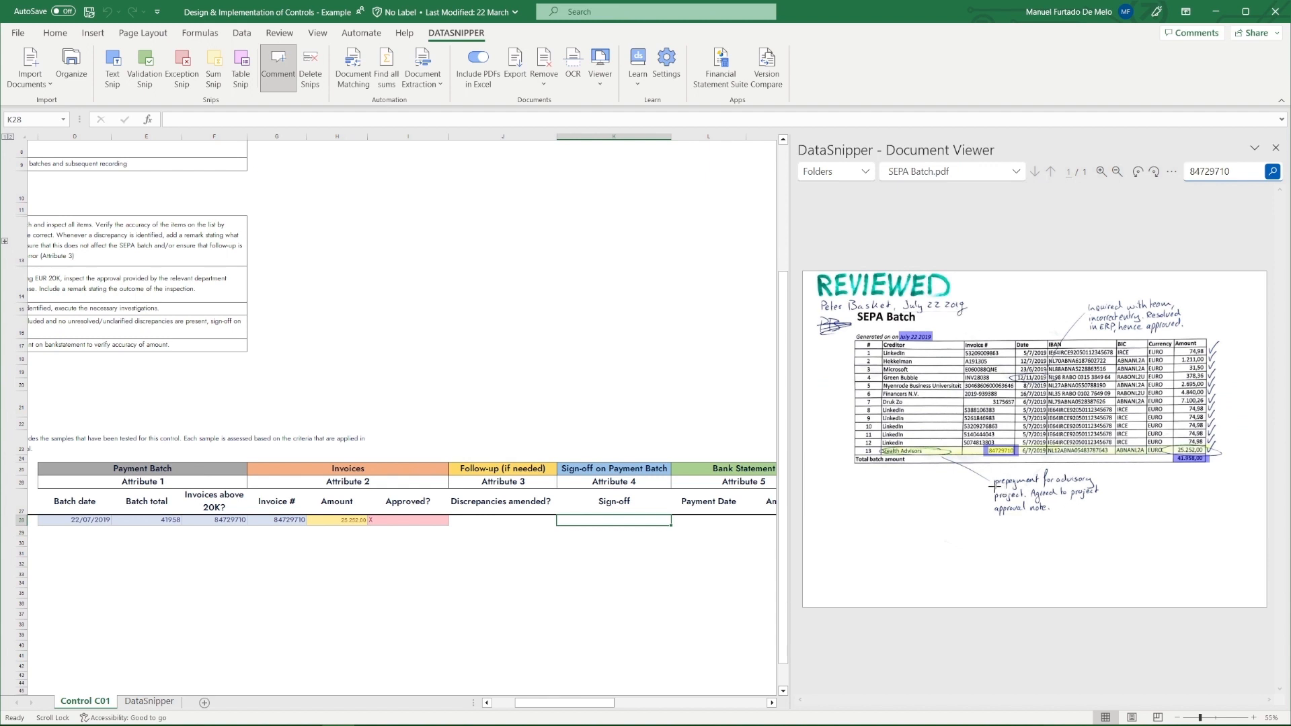
click(187, 76)
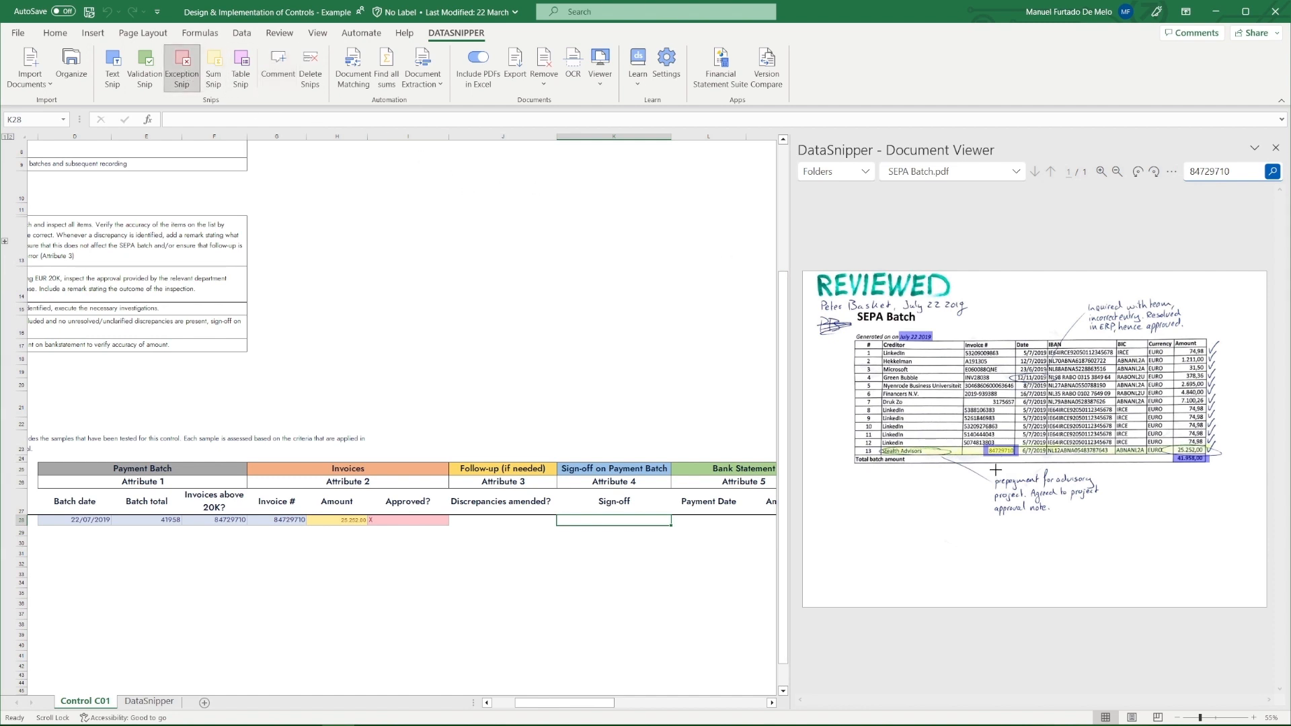
drag(991, 470, 1118, 527)
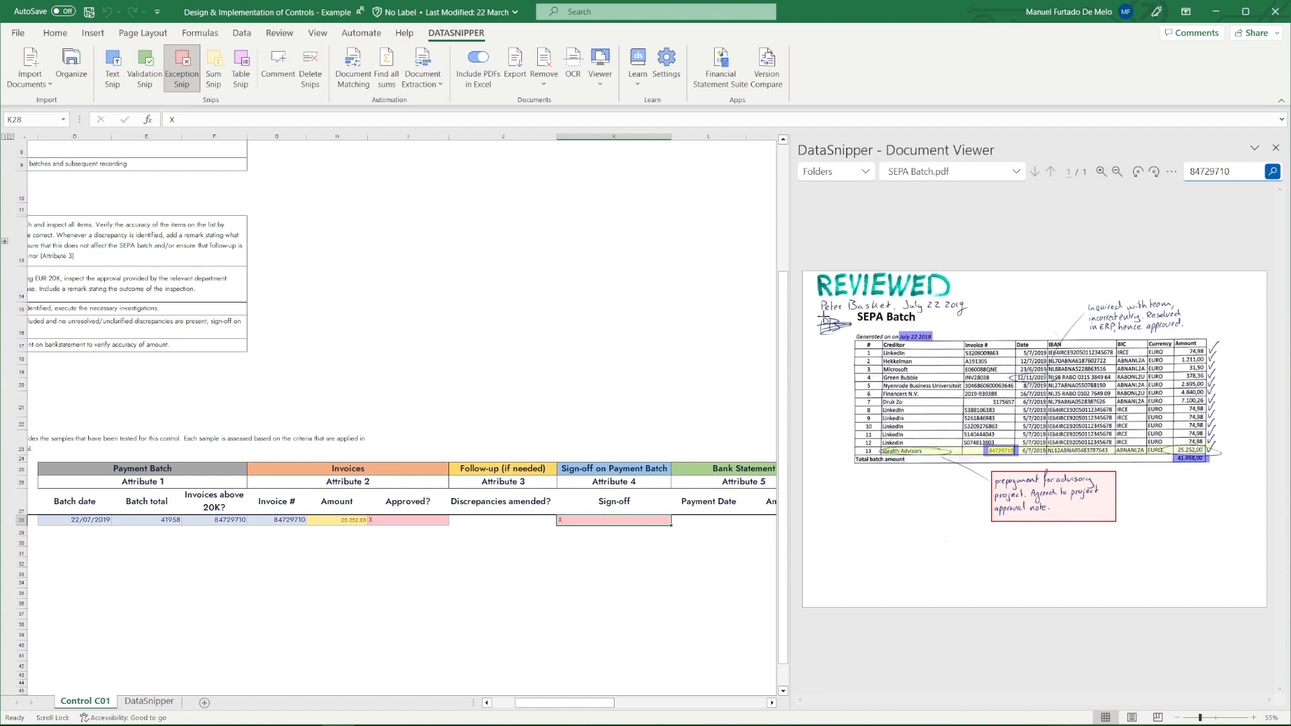
drag(815, 297, 982, 329)
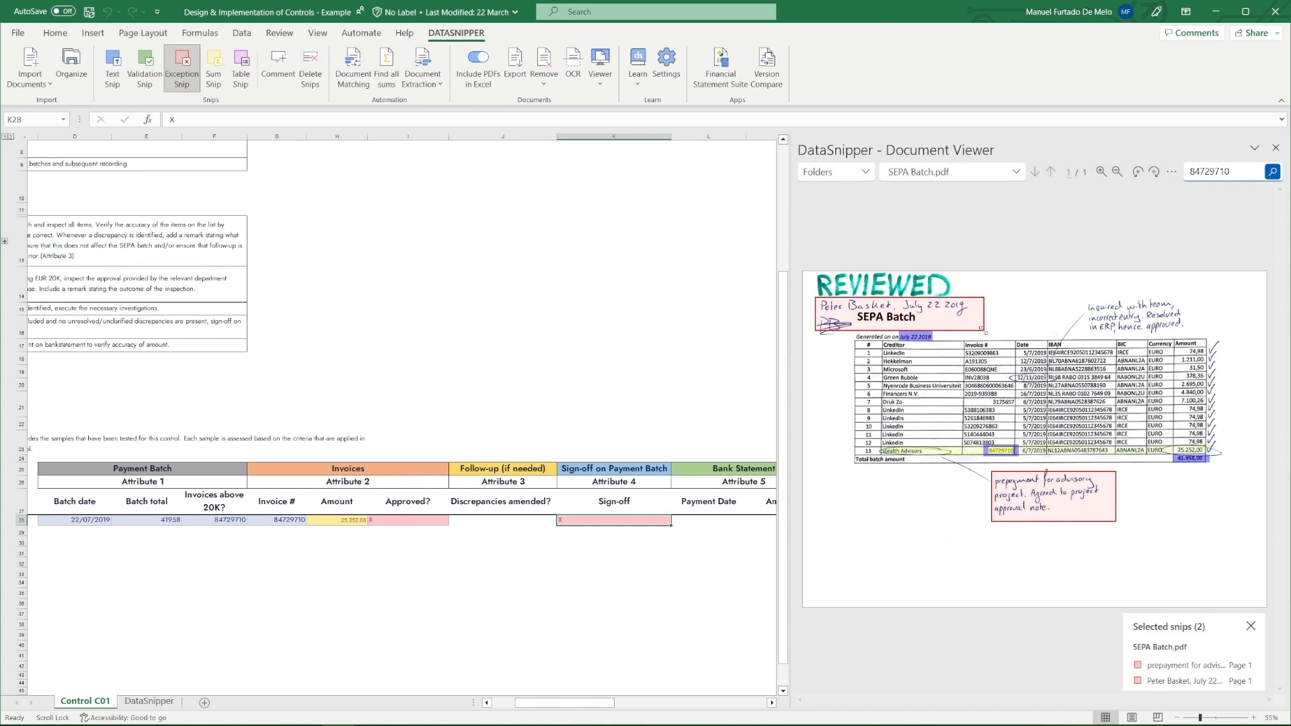
Search the imported documents for the batch total 41958 and open its match in Bank Statement.pdf
click(1000, 180)
click(942, 259)
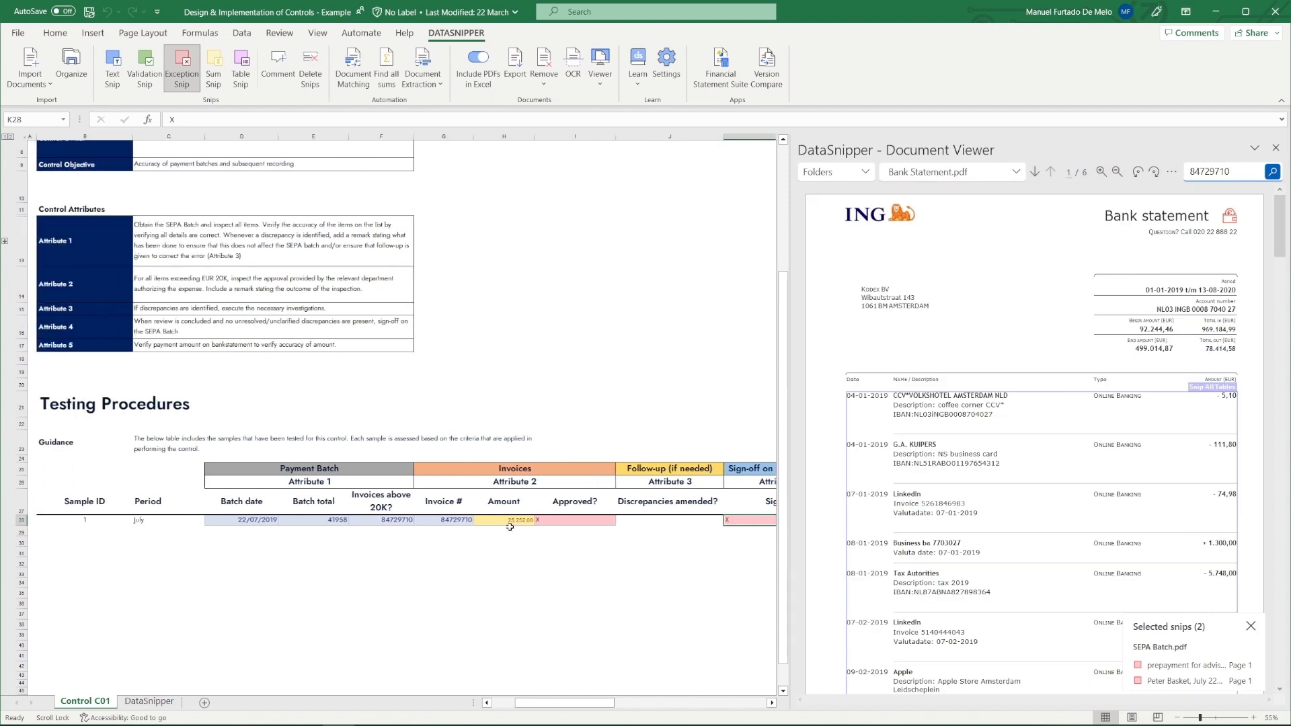
click(336, 523)
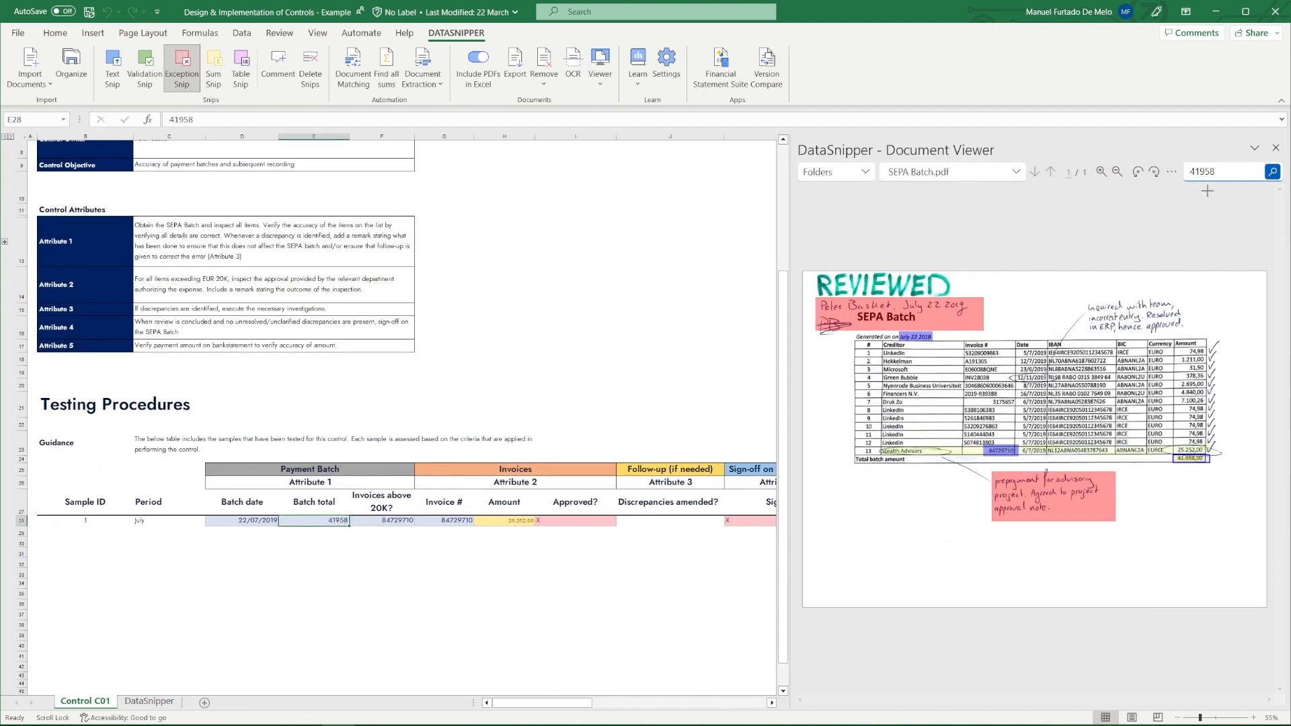
click(1273, 173)
click(1196, 269)
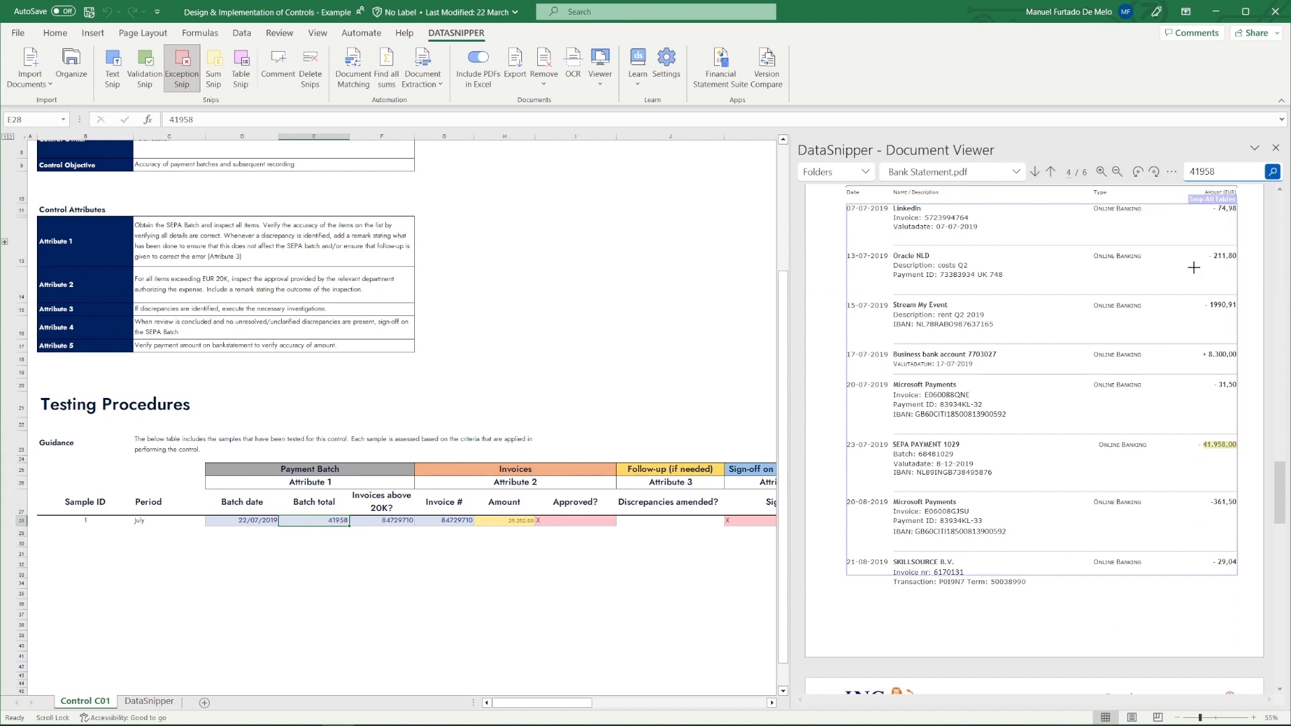
Text-snip the SEPA payment's amount 41.958,00 and date 23-07-2019 into sample 1's bank statement Amount and Payment Date cells
scroll(618, 525, right, 2)
scroll(619, 525, right, 3)
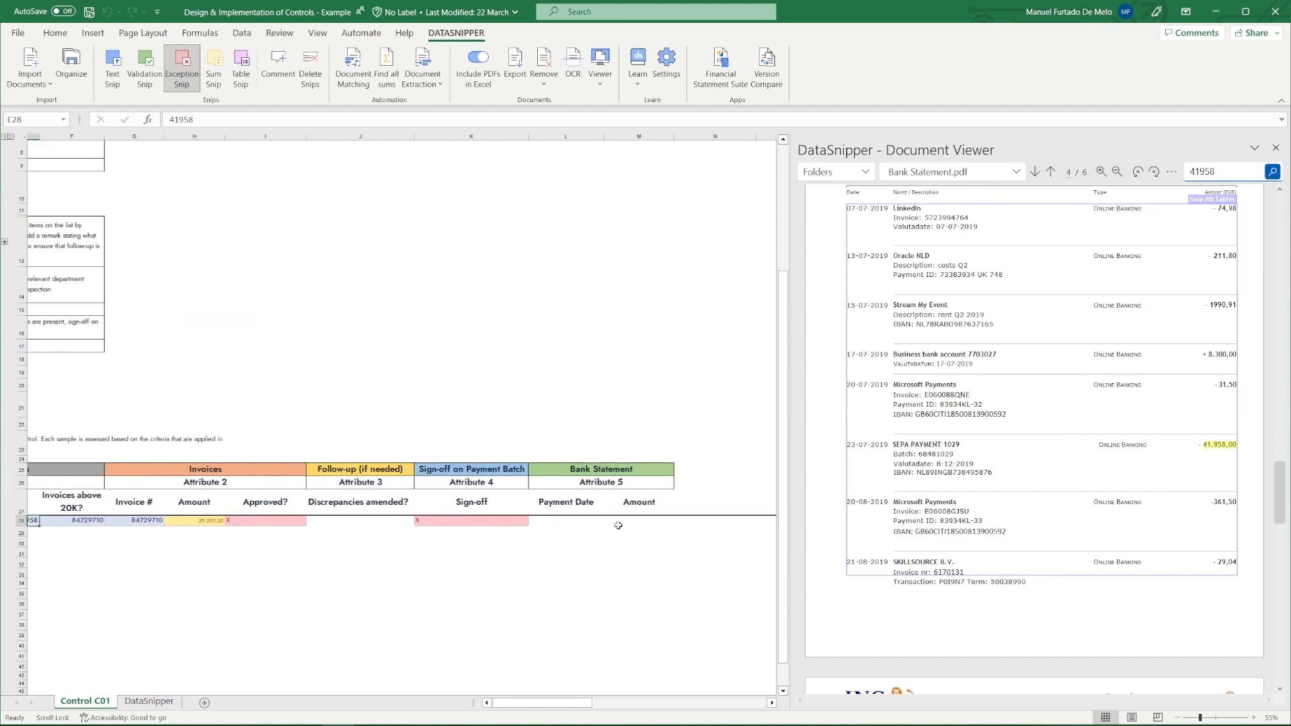
click(638, 522)
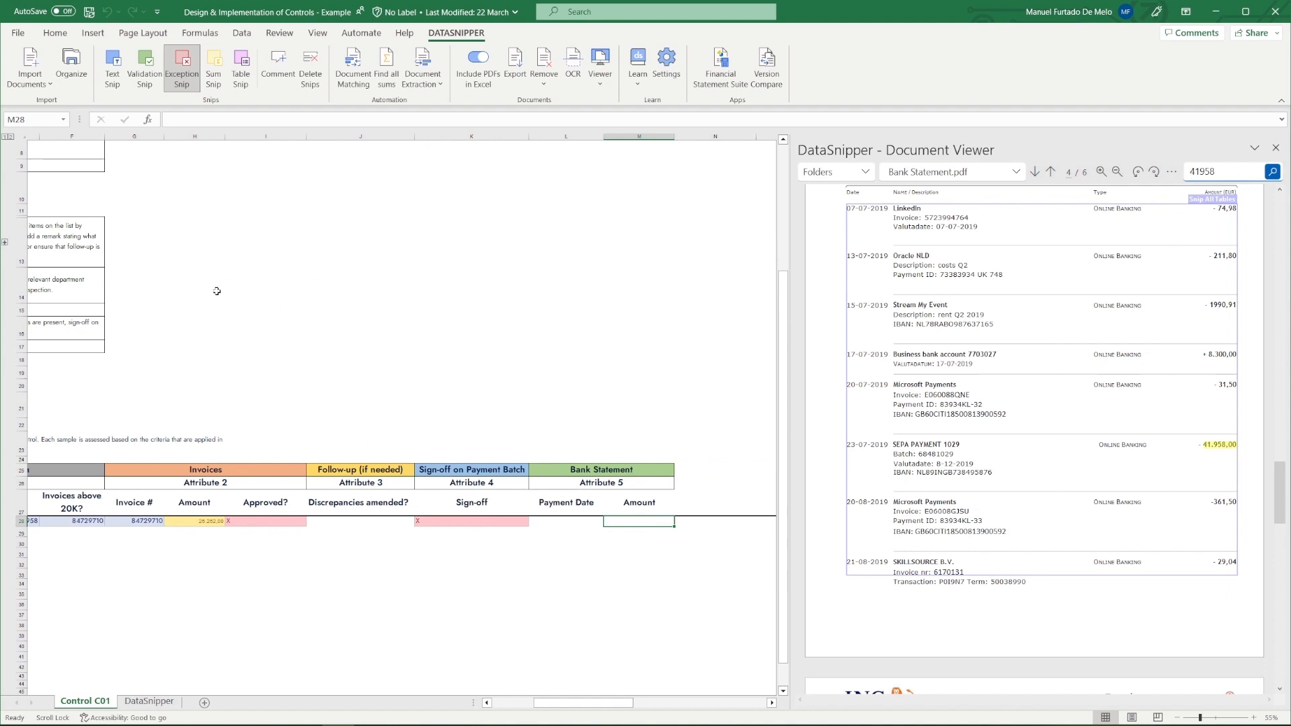
click(115, 68)
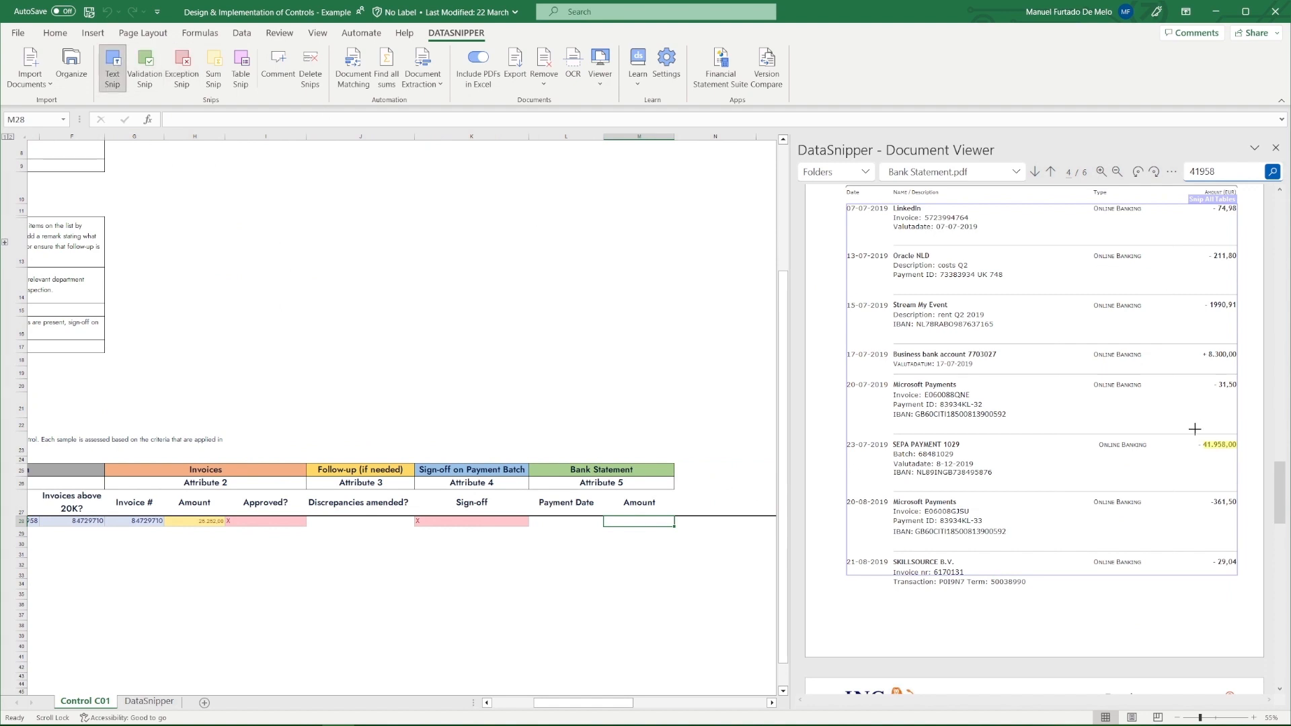
drag(1195, 439, 1245, 455)
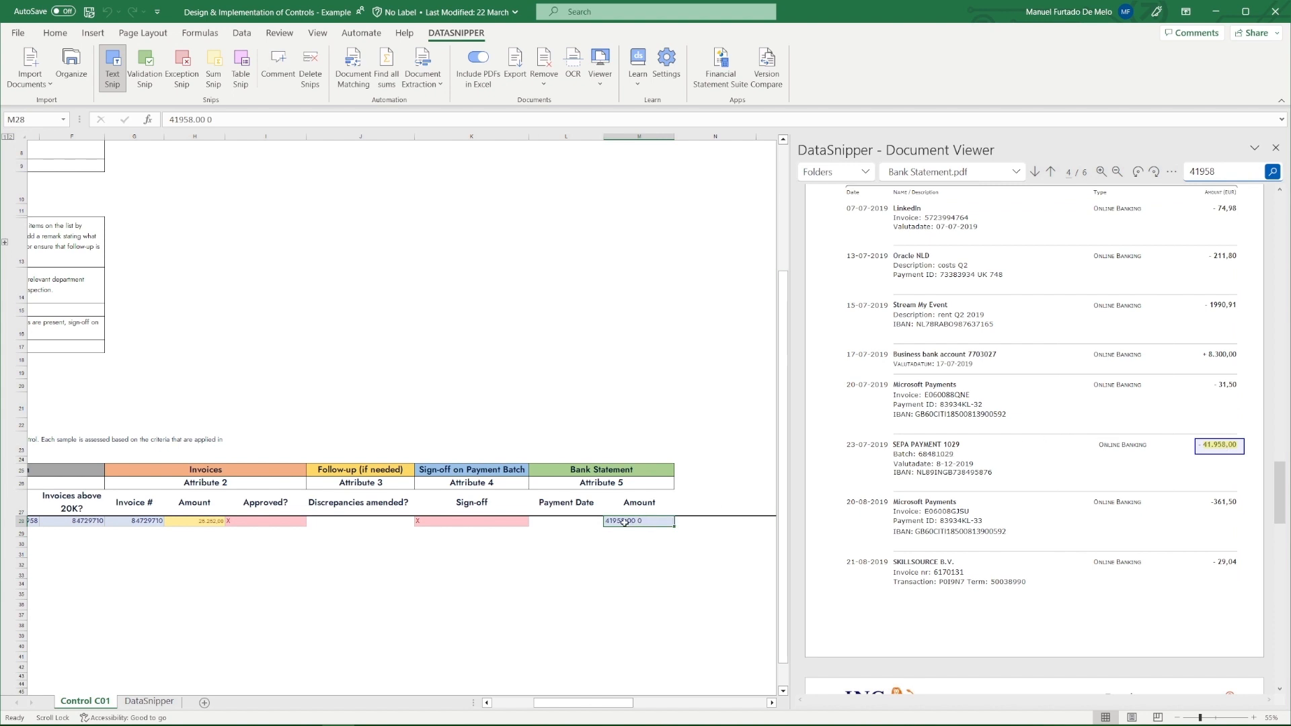
click(568, 521)
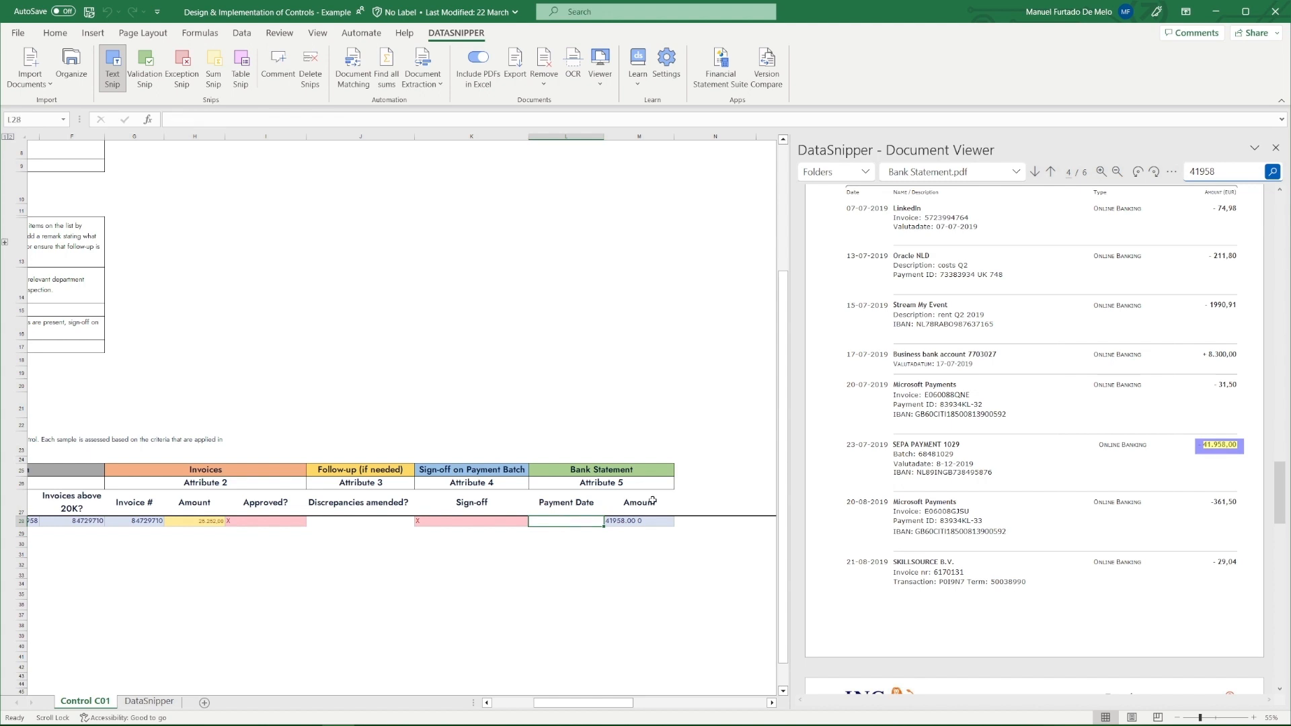
drag(842, 439, 889, 450)
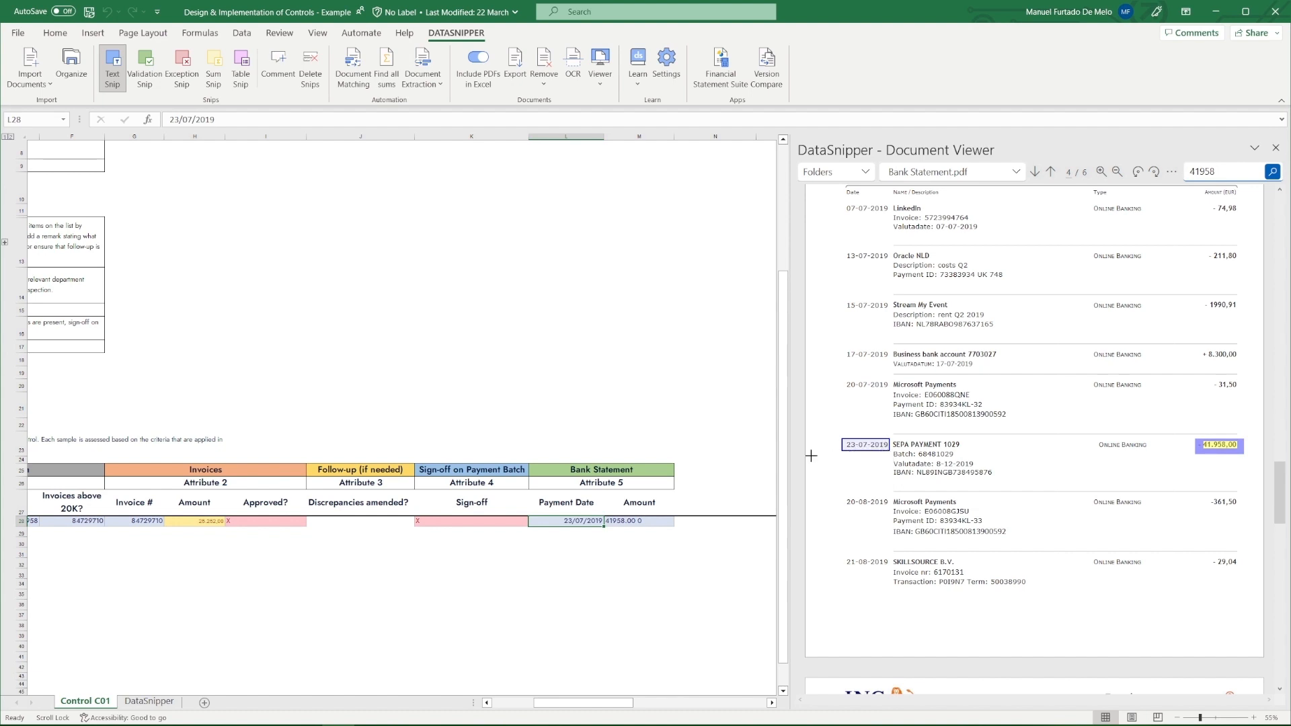
Review the source snip behind each of sample 1's cells, from Batch date through the bank statement Amount
scroll(352, 525, left, 5)
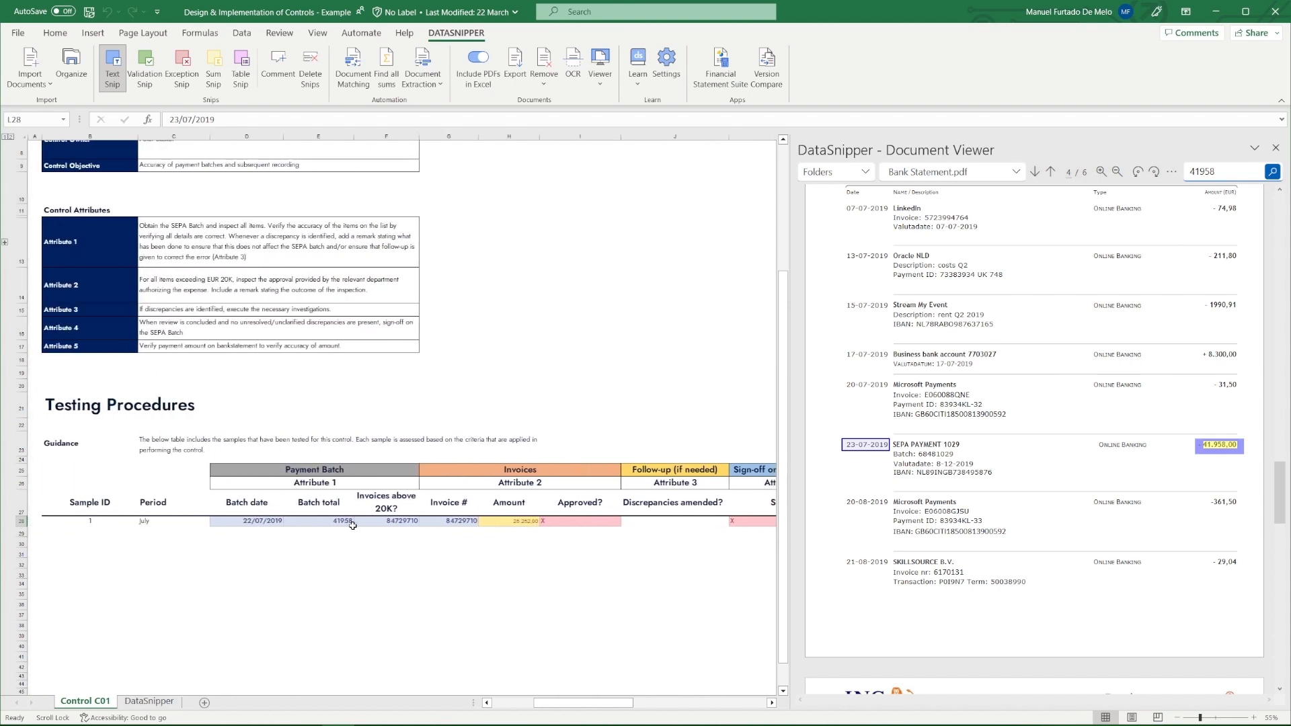
click(270, 521)
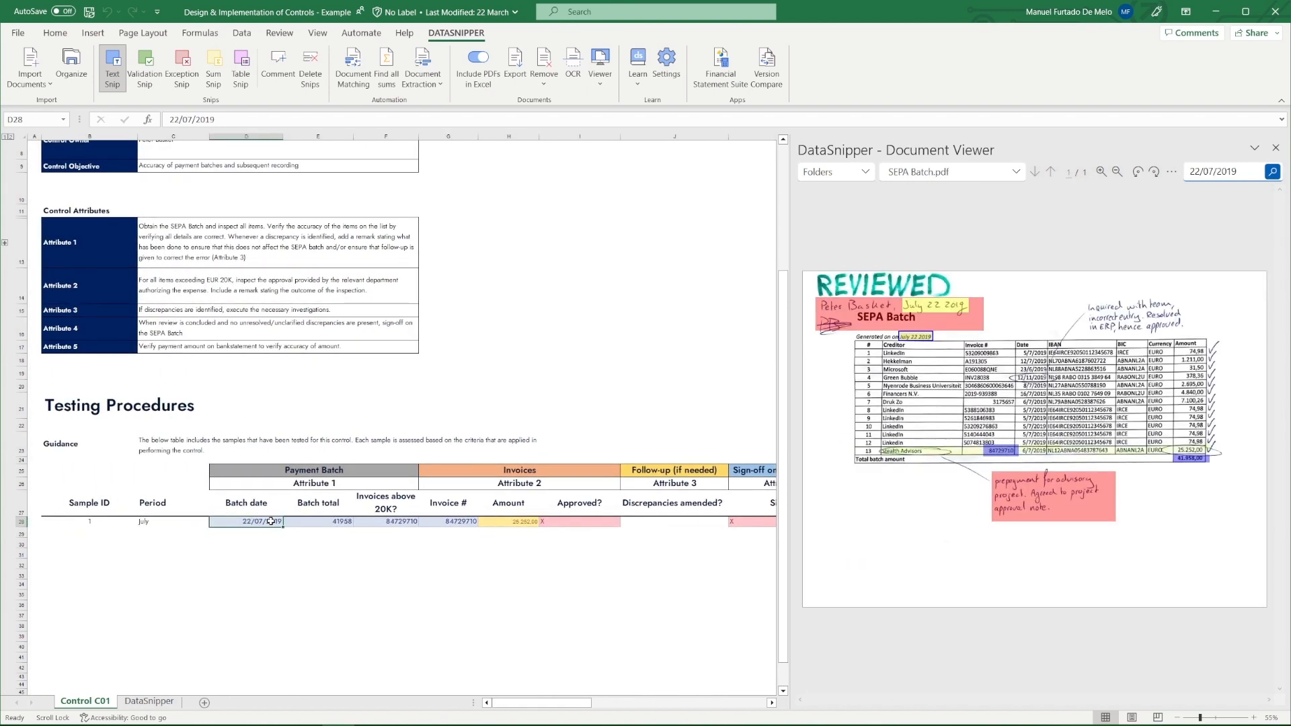
scroll(270, 522, right, 2)
click(290, 524)
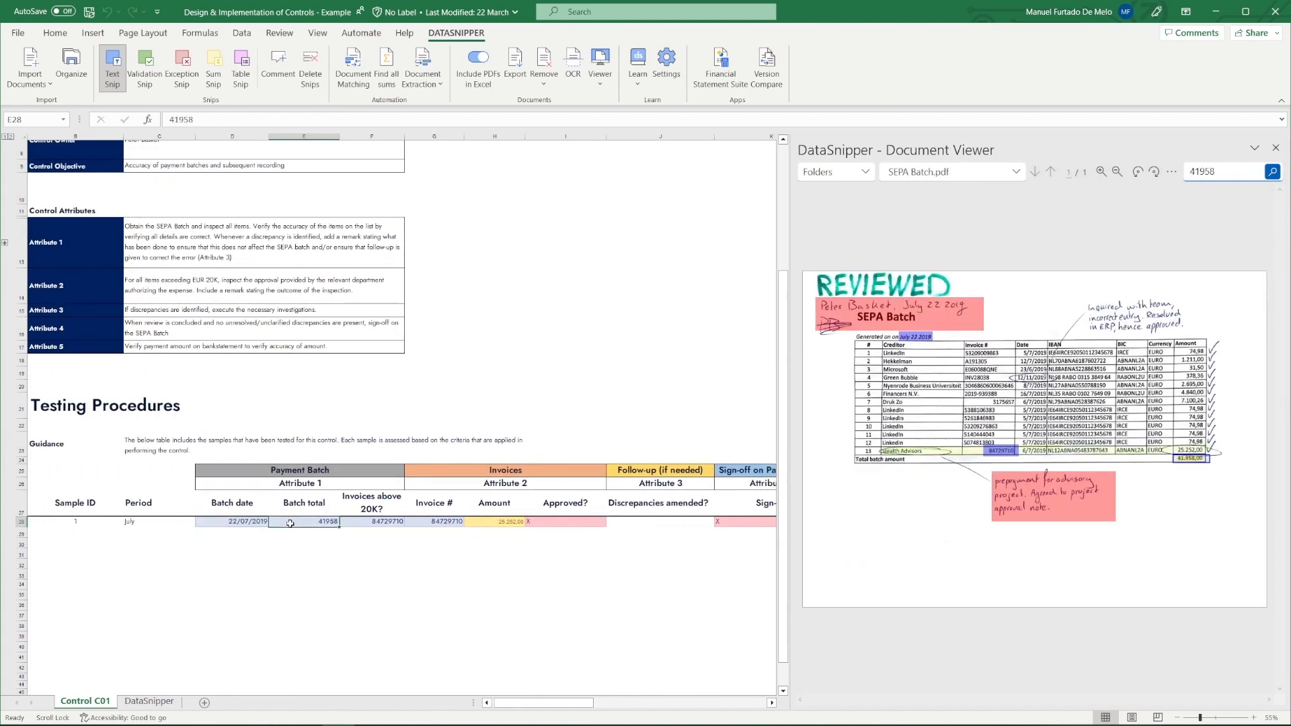
click(363, 523)
click(417, 520)
click(499, 521)
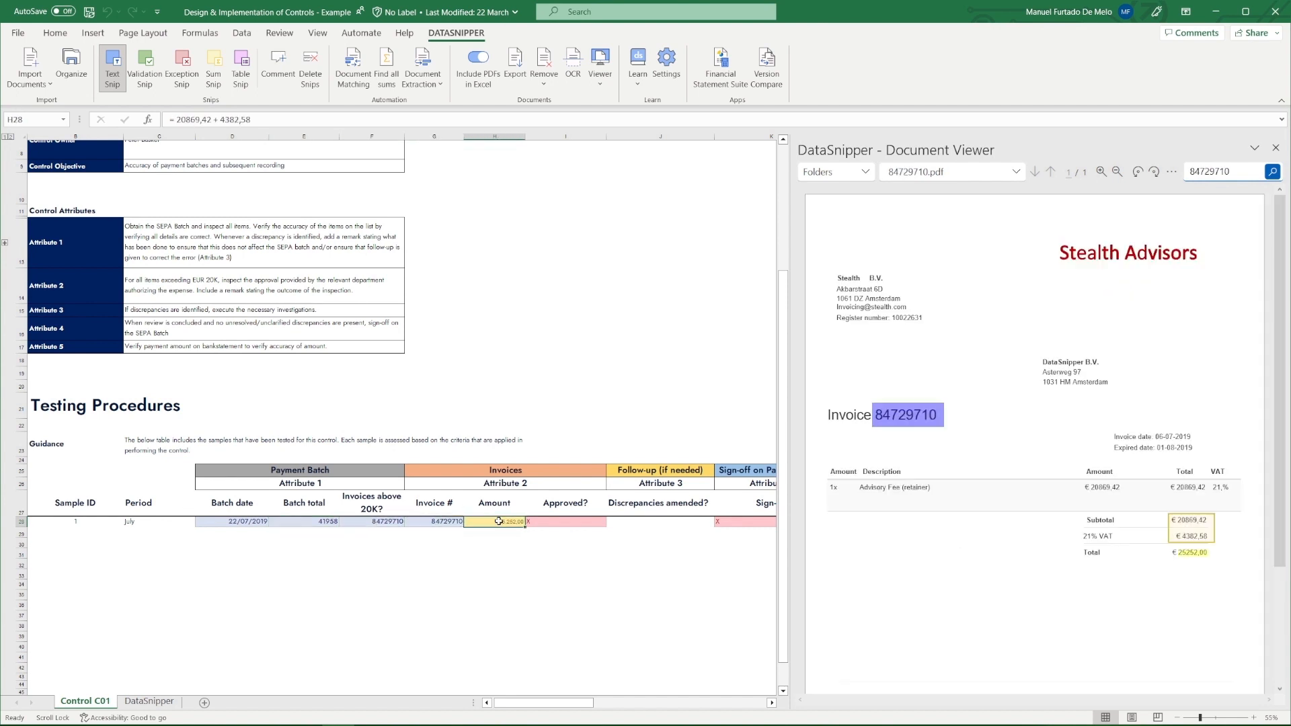
click(562, 522)
scroll(682, 519, right, 5)
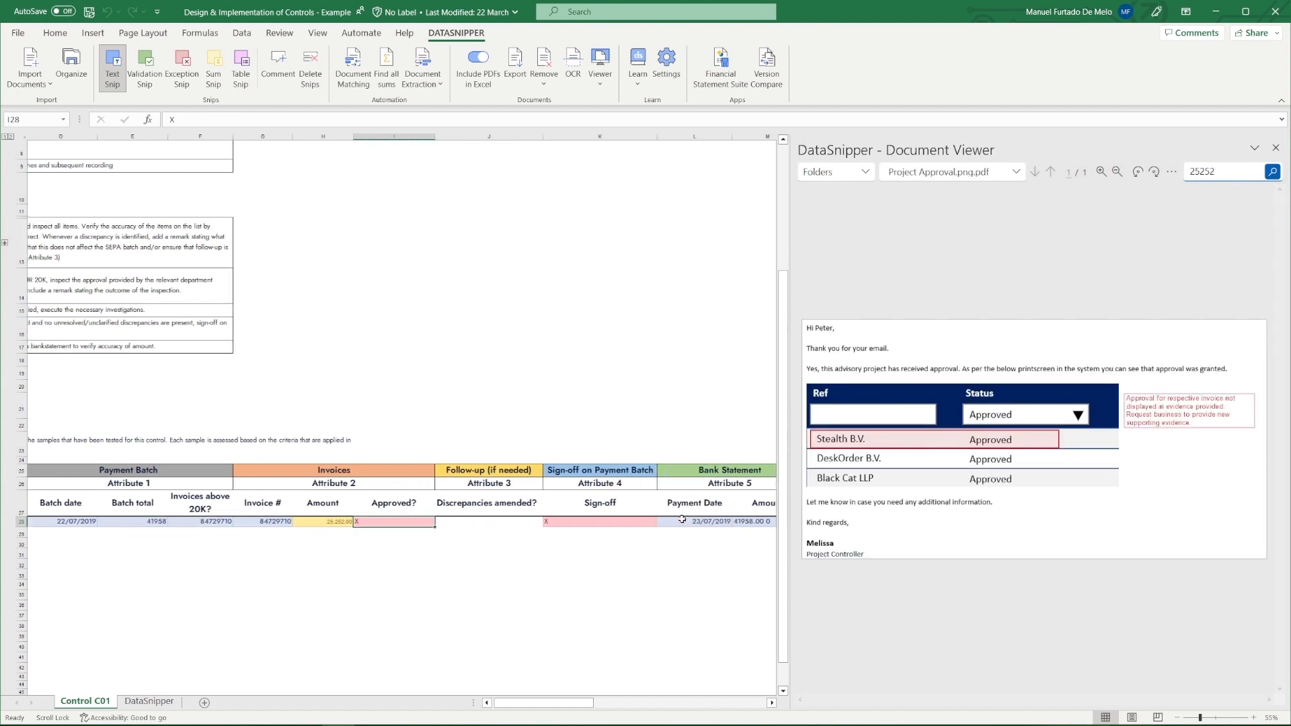
click(614, 523)
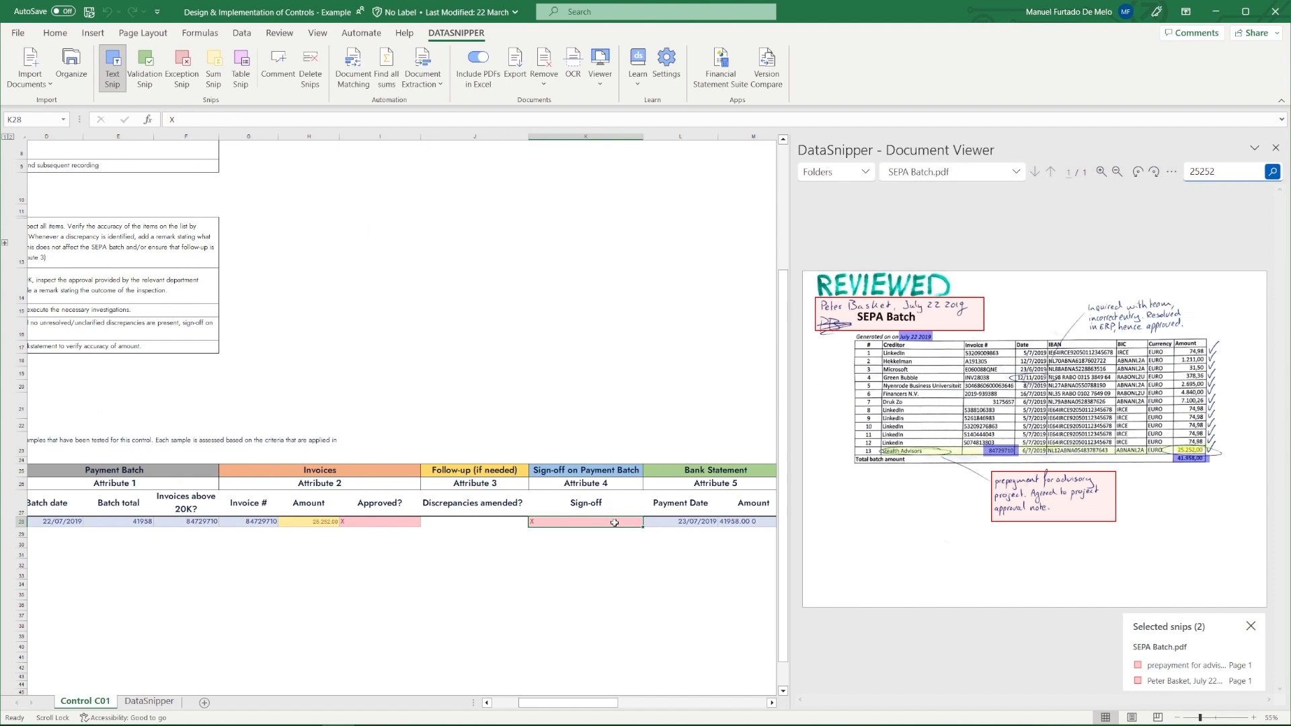
scroll(645, 524, right, 3)
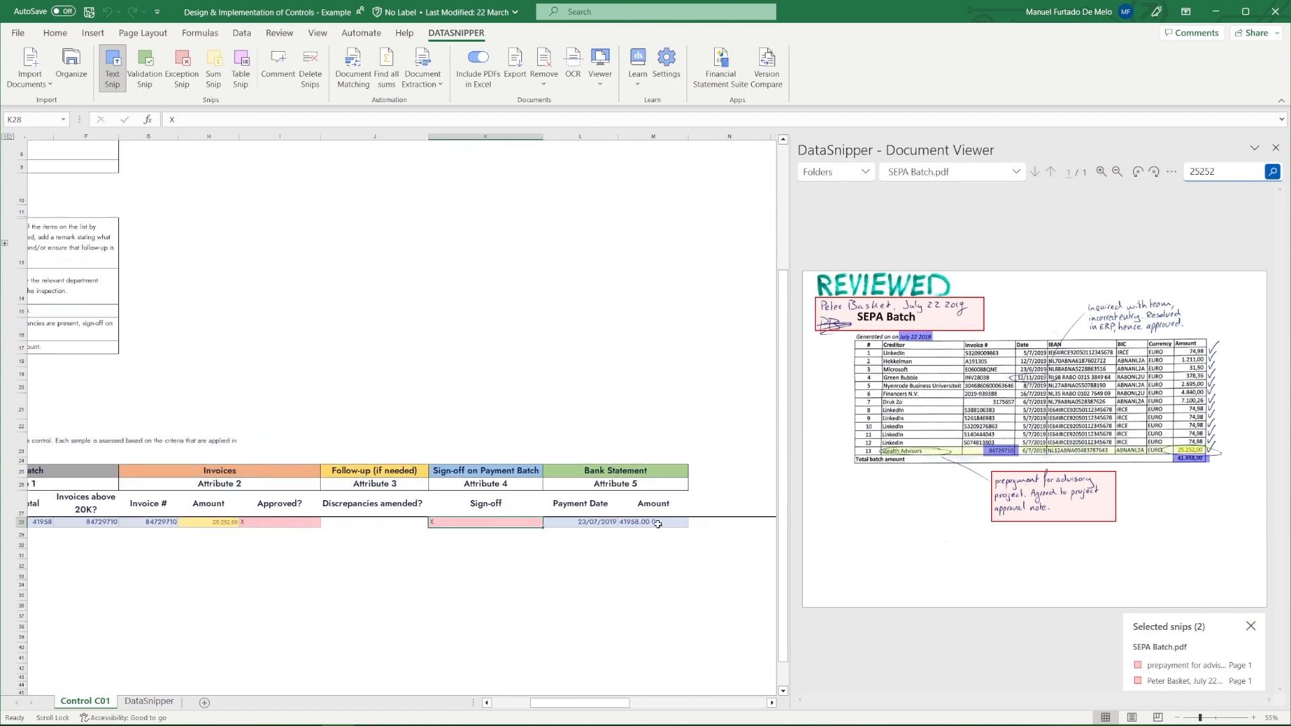
click(605, 521)
click(657, 522)
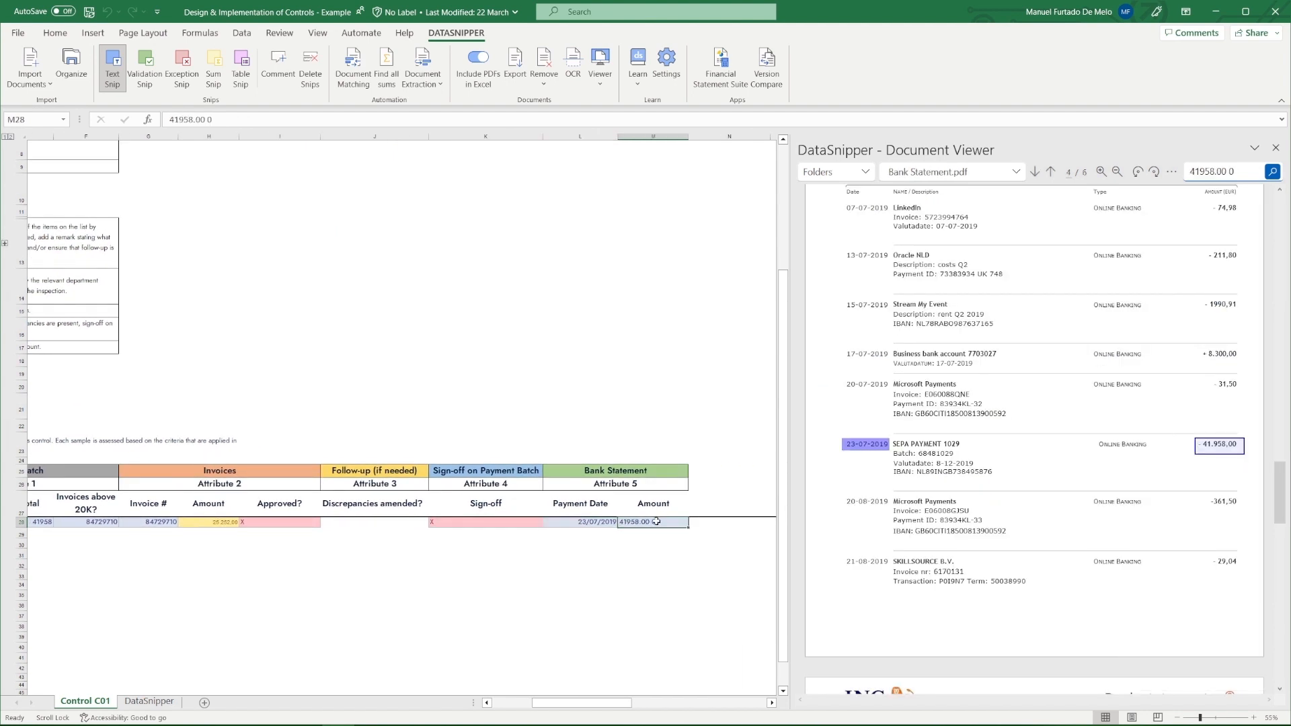